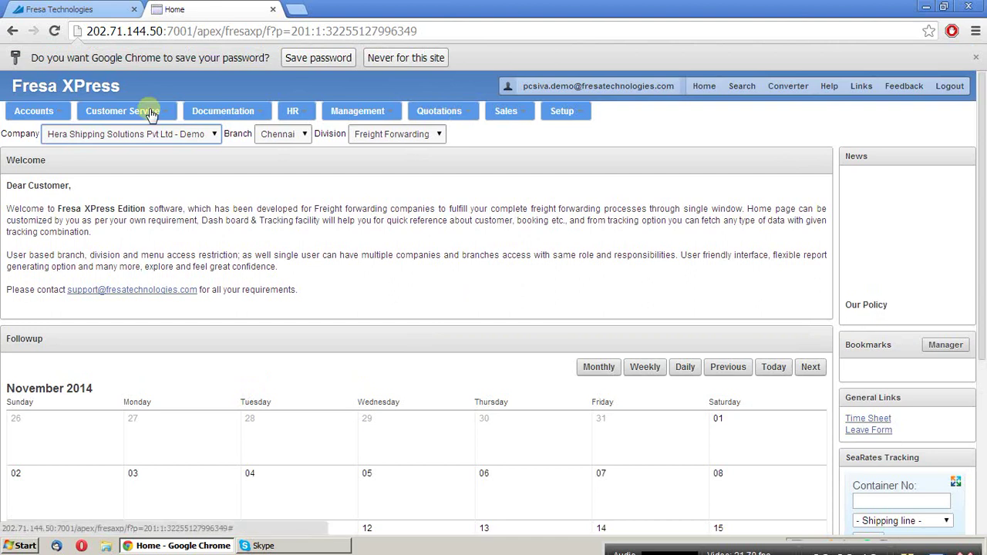
# Start a new LCL Export Booking from the customer service booking list.
pyautogui.click(151, 113)
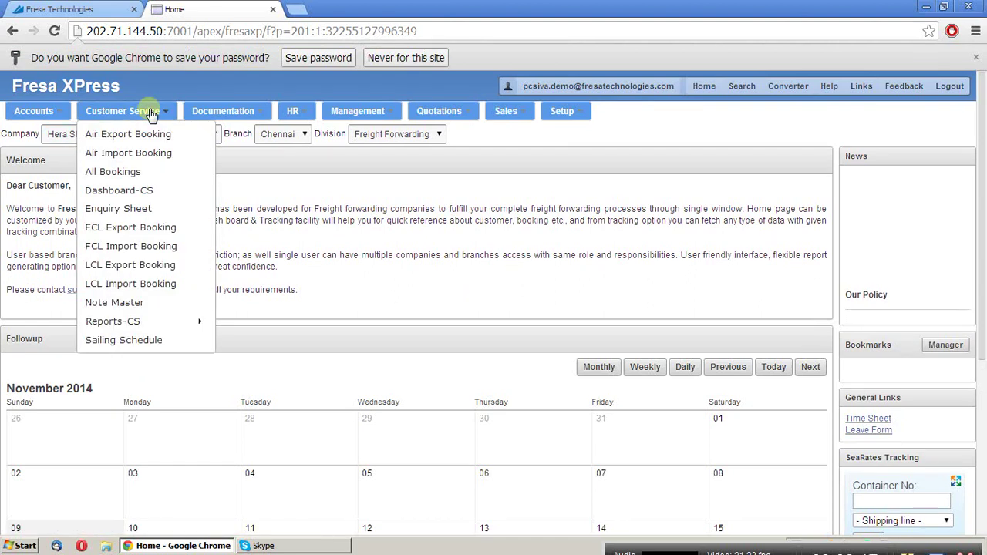
pyautogui.click(165, 262)
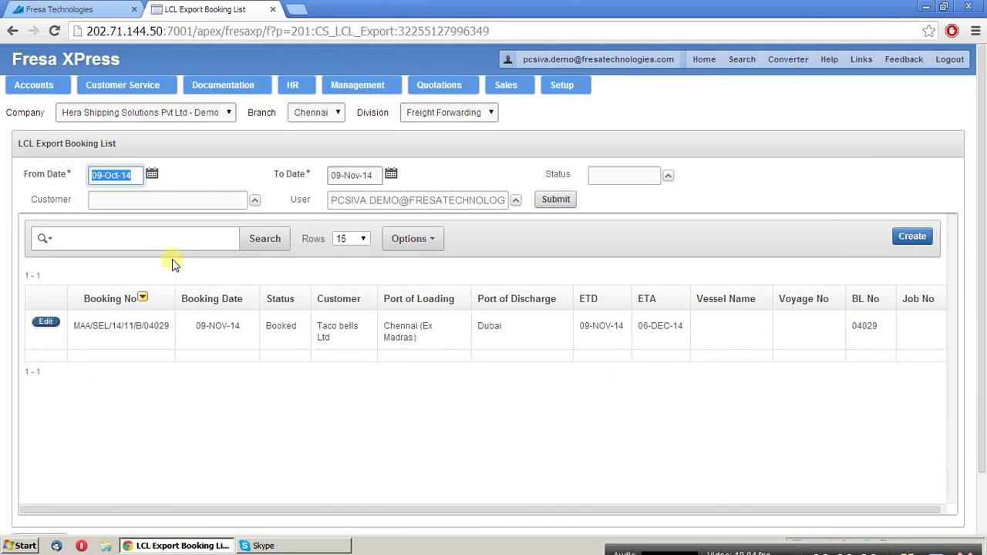
pyautogui.click(913, 239)
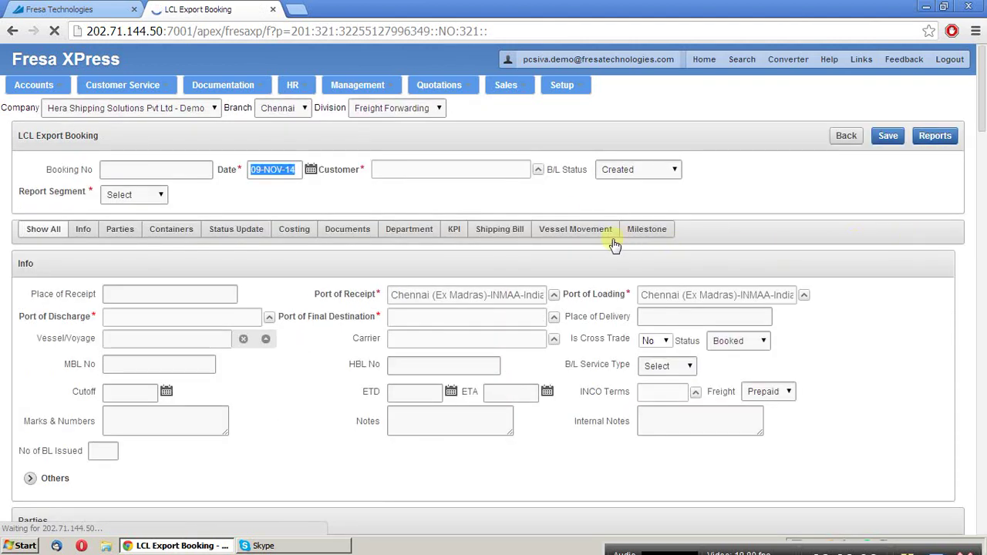
# Choose Taco bells Ltd as the booking's customer and set the report segment to LCL Export.
pyautogui.click(540, 171)
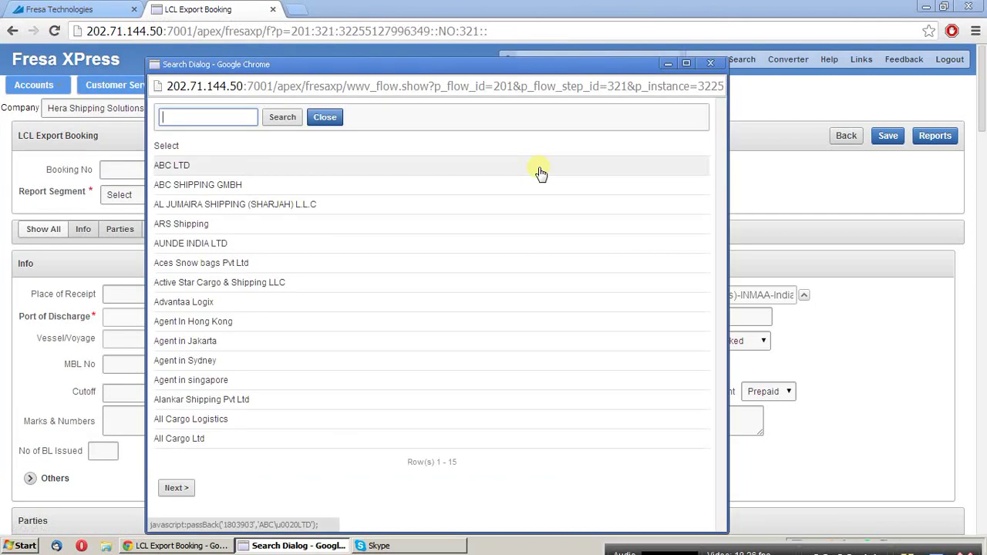
pyautogui.write('Taco')
pyautogui.press('Return')
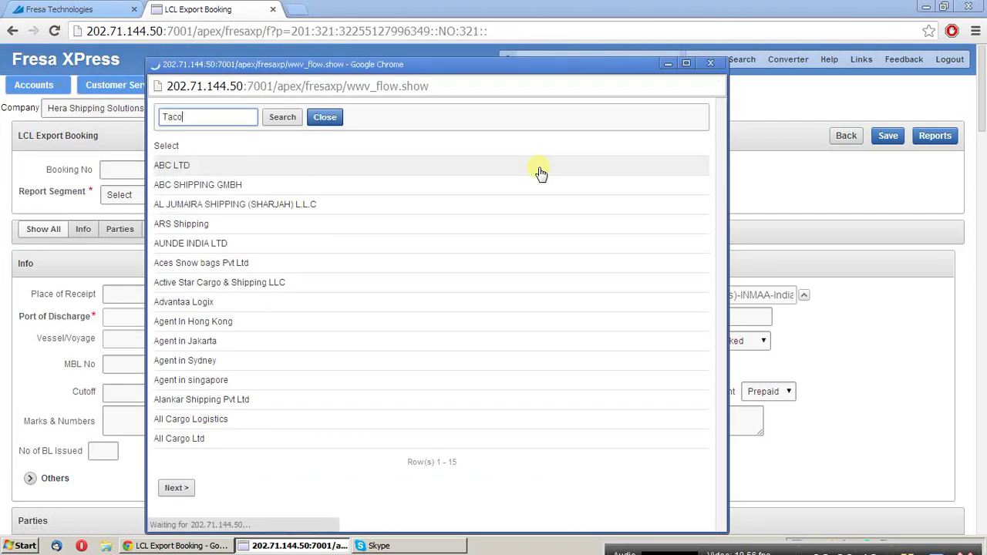
pyautogui.click(218, 163)
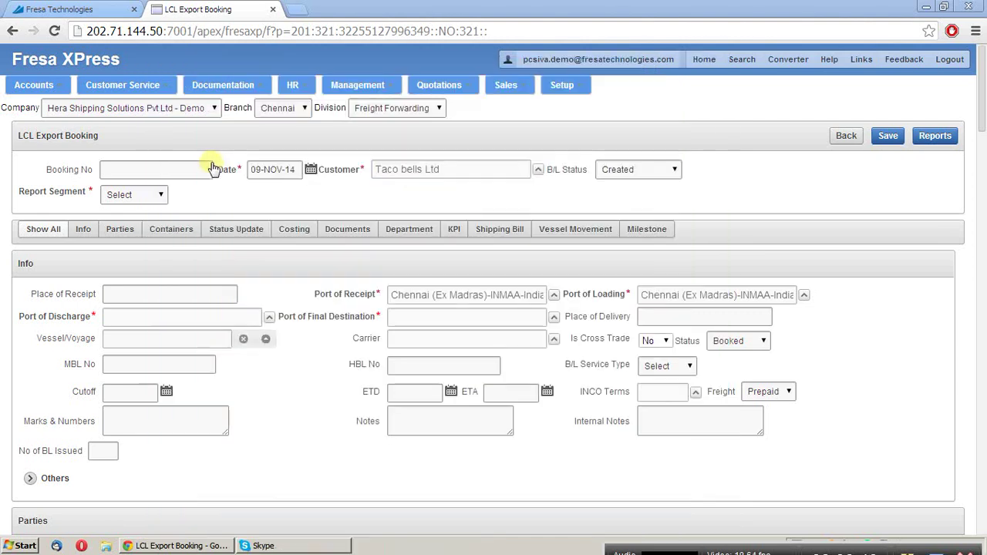
pyautogui.click(161, 193)
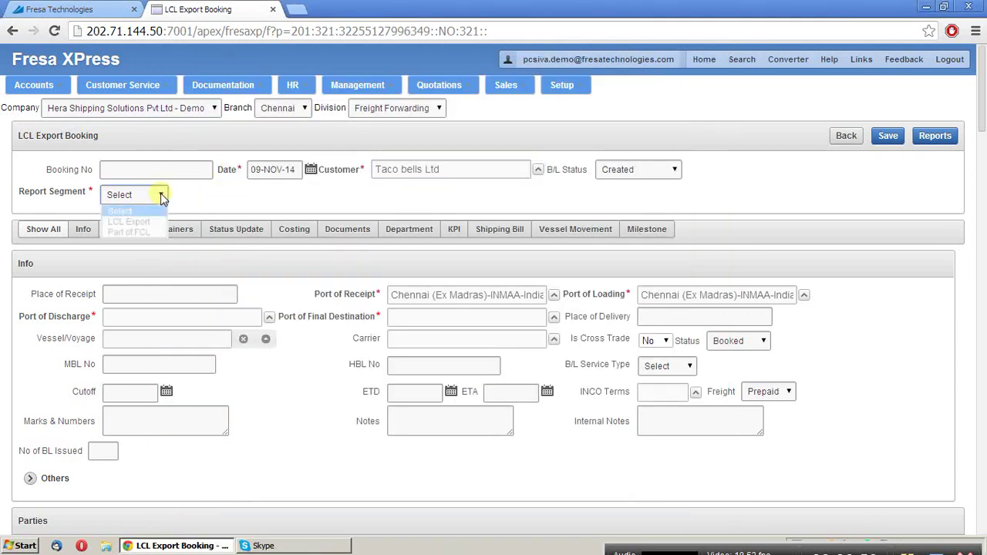
pyautogui.click(135, 222)
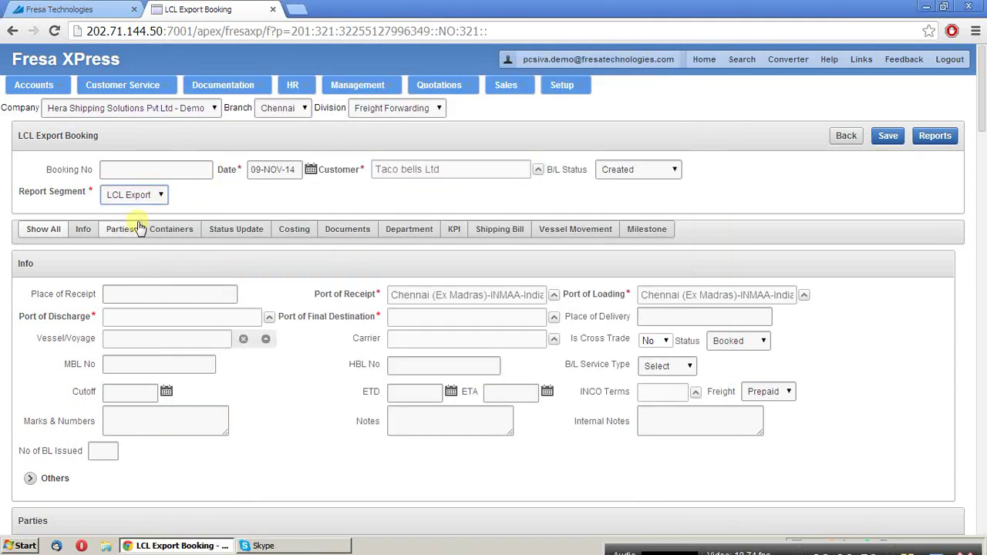
# Enter Chennai as the booking's place of receipt.
pyautogui.click(159, 291)
pyautogui.write('C')
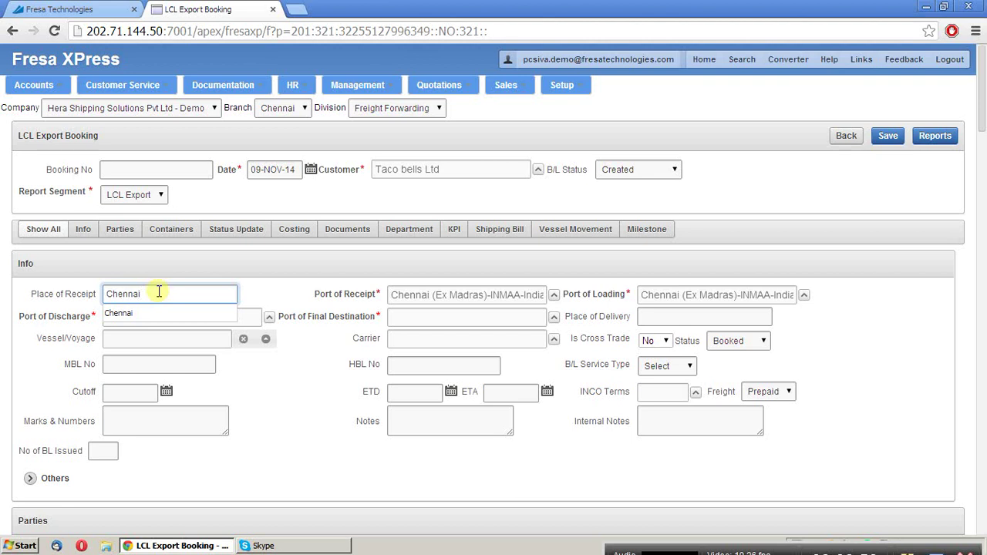
pyautogui.write('hennai')
pyautogui.click(183, 315)
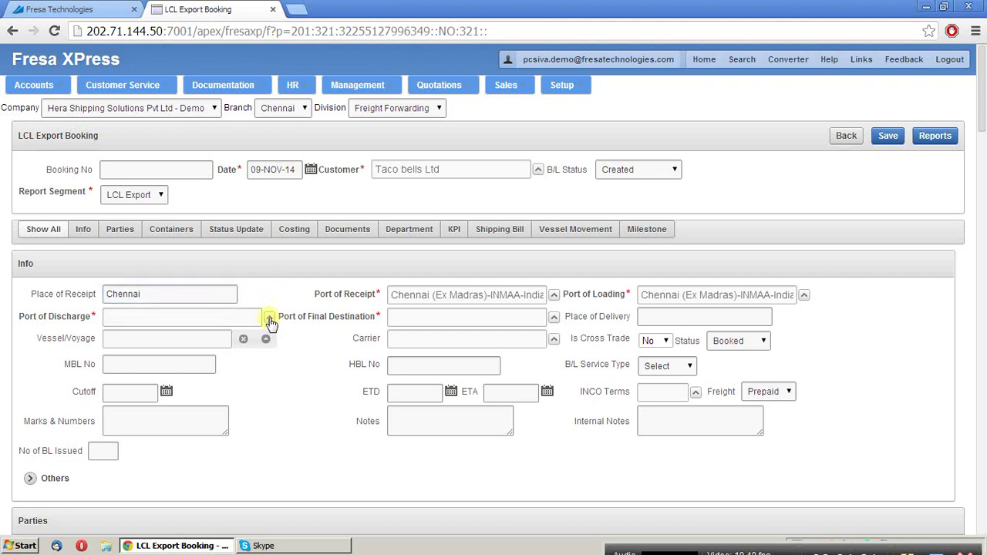
# Look up Dubai and set the port of discharge to Dubai-AEDXB-United Arab Emirates.
pyautogui.click(270, 319)
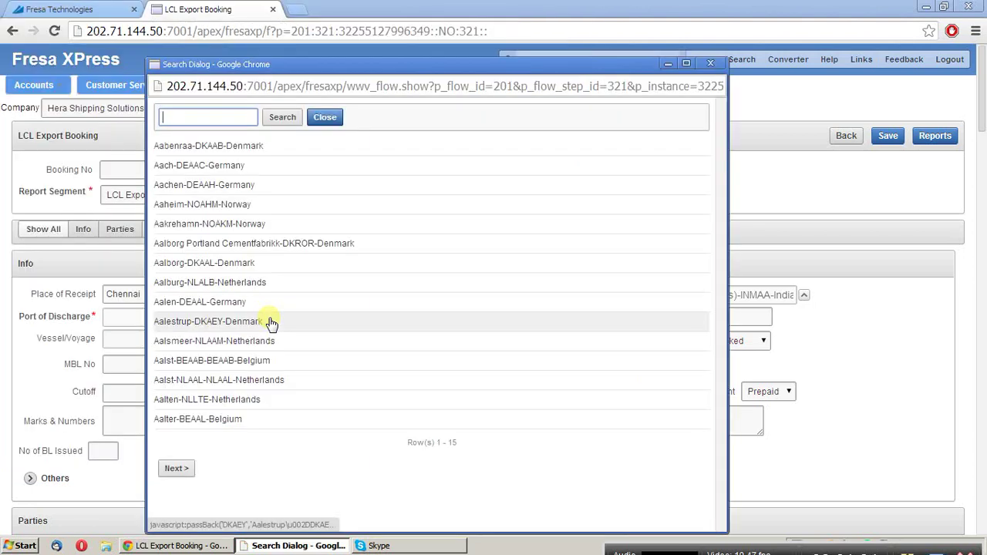
pyautogui.press('Down')
pyautogui.write('S')
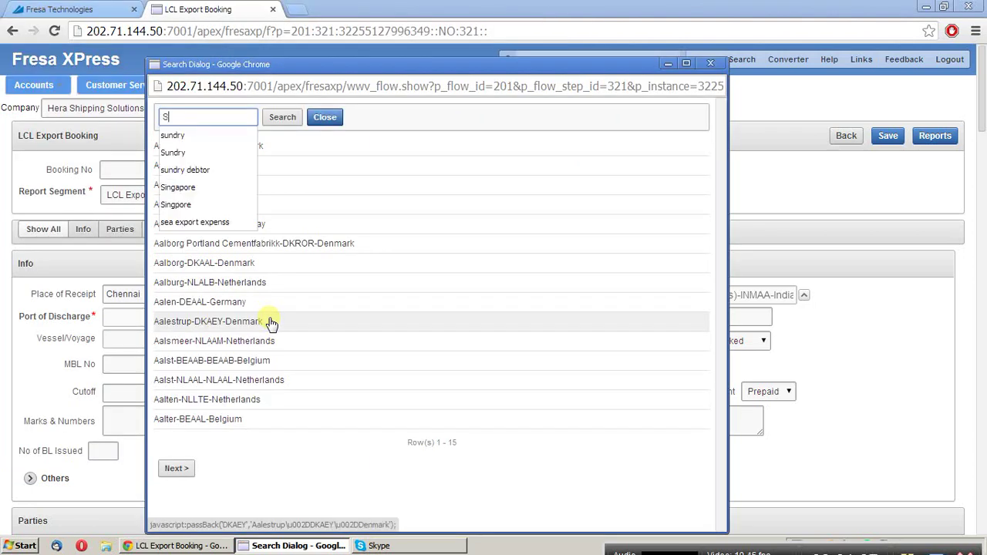
pyautogui.press('BackSpace')
pyautogui.write('Dubai')
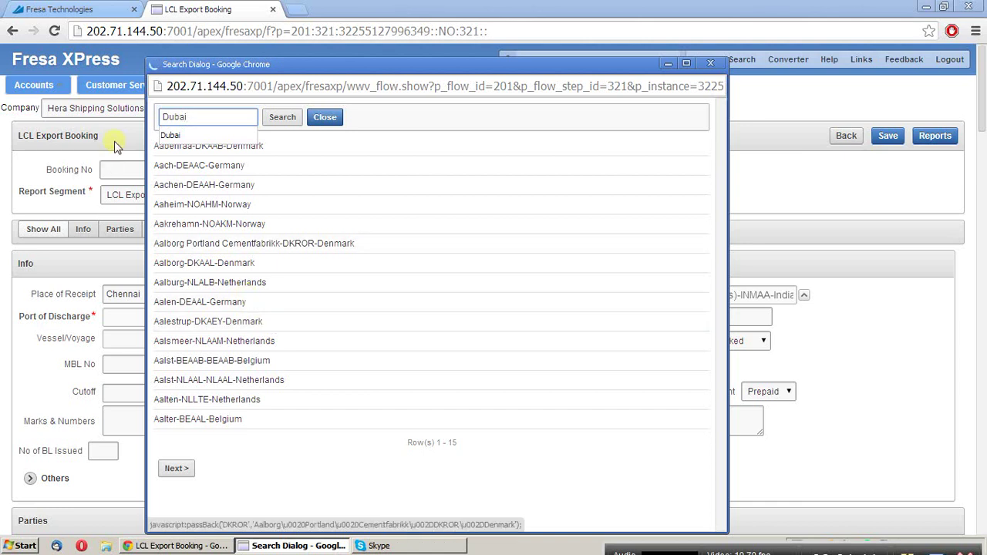
pyautogui.click(213, 147)
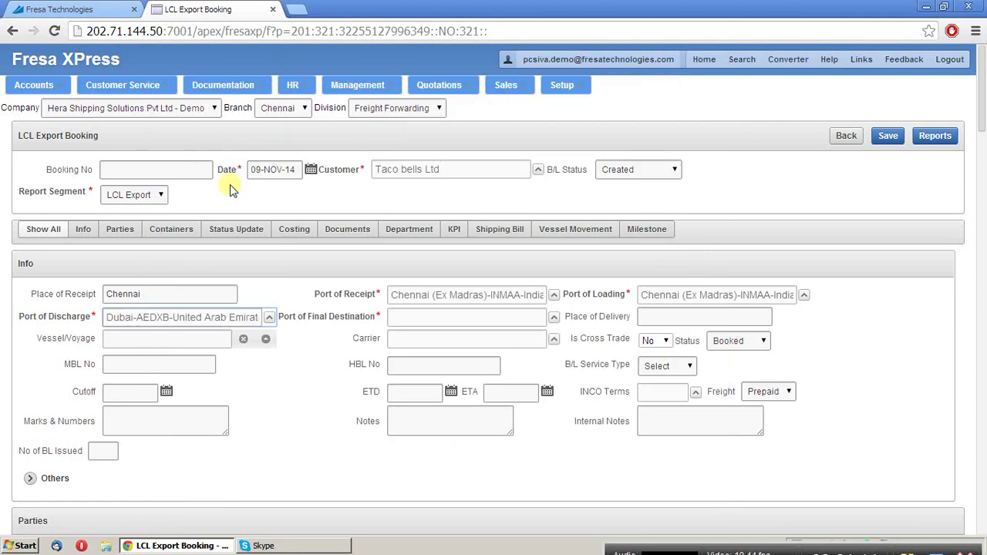
# Set the port of final destination to Dubai-AEDXB-United Arab Emirates and enter Dubai as the place of delivery.
pyautogui.click(553, 318)
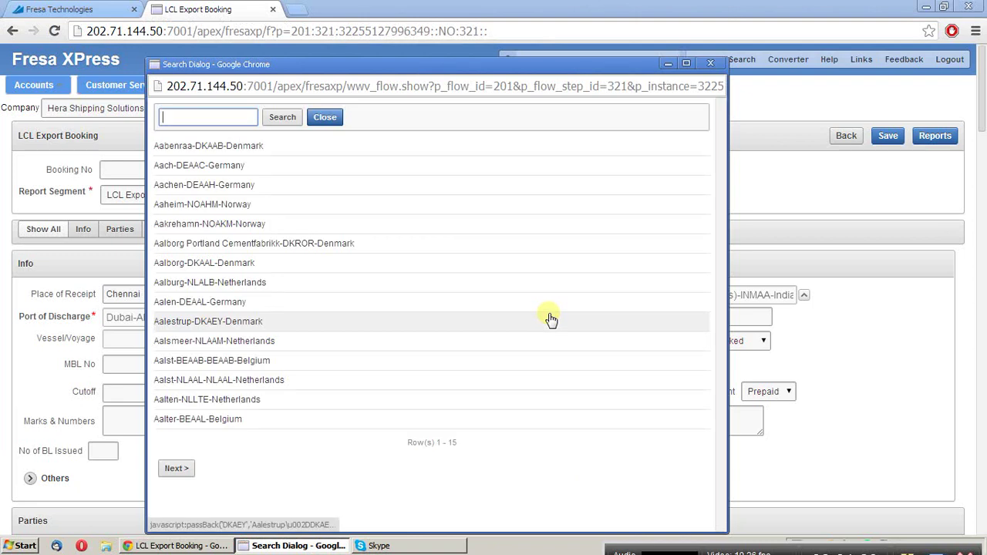
pyautogui.write('Dubai')
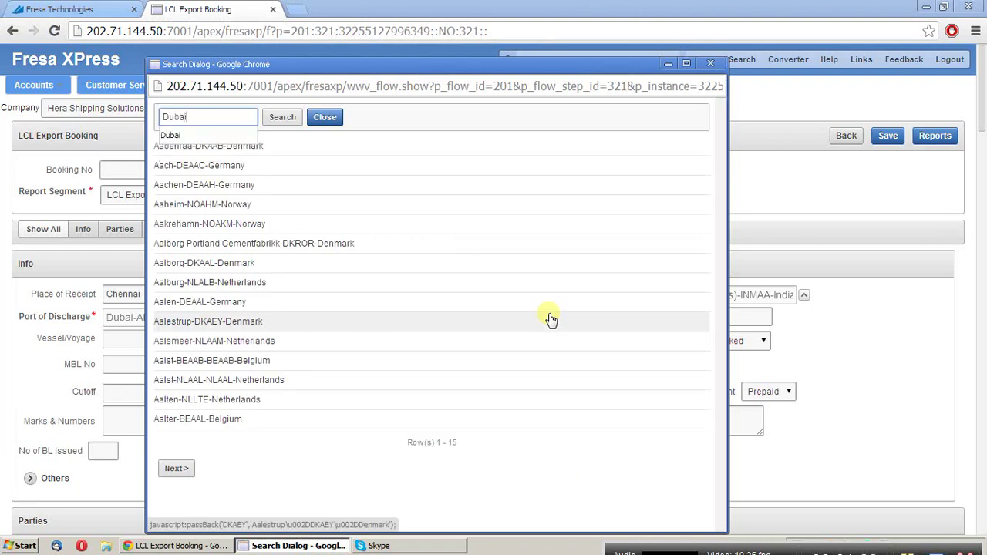
pyautogui.press('Return')
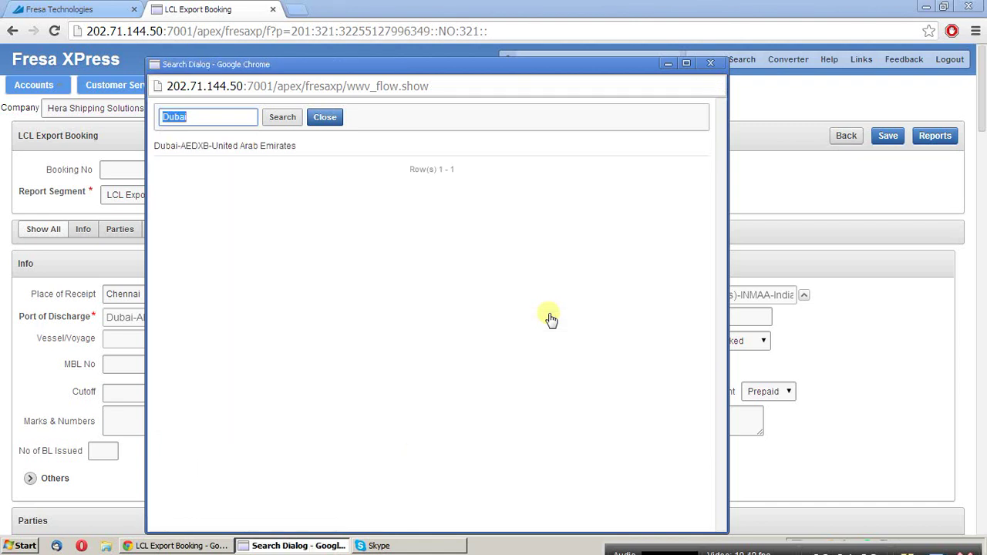
pyautogui.click(280, 148)
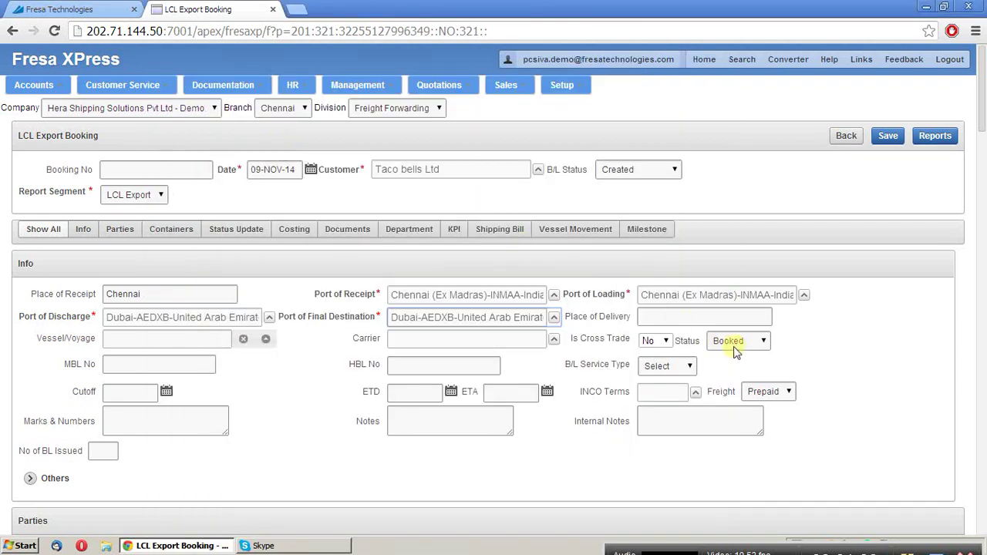
pyautogui.click(664, 317)
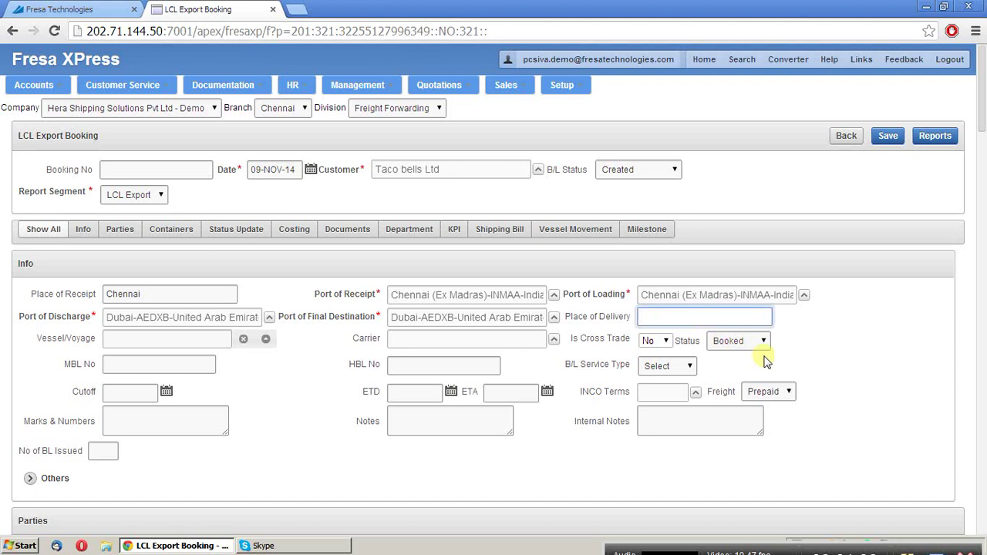
pyautogui.write('Dubai')
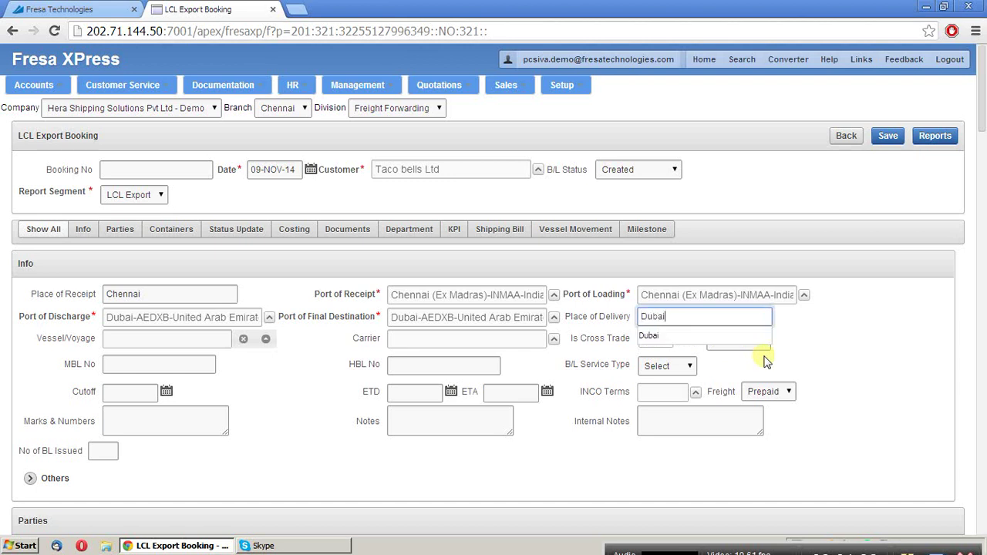
pyautogui.click(298, 373)
# Select Tiger Bridge/1223 as the vessel/voyage and Maersk Line India Pvt Ltd as the carrier.
pyautogui.click(268, 341)
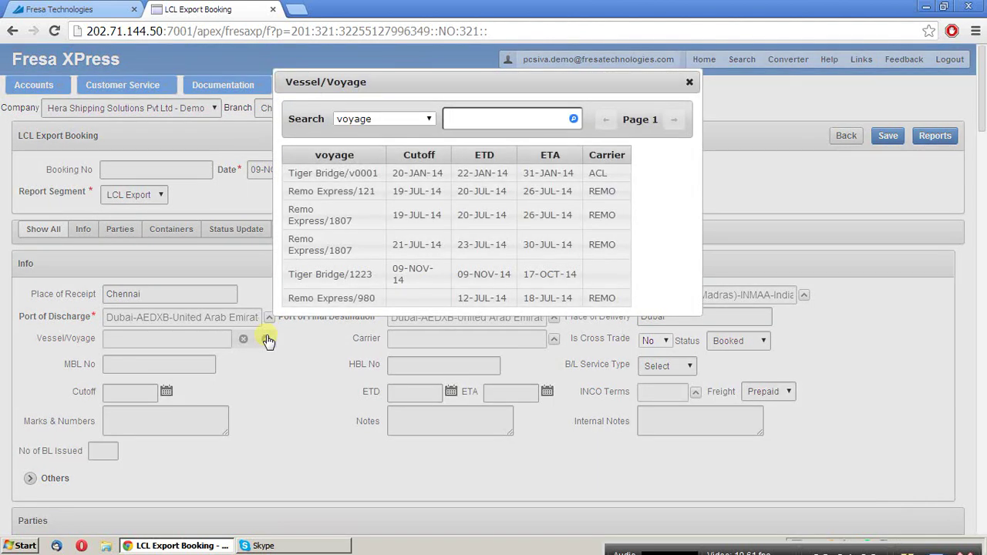
pyautogui.click(366, 275)
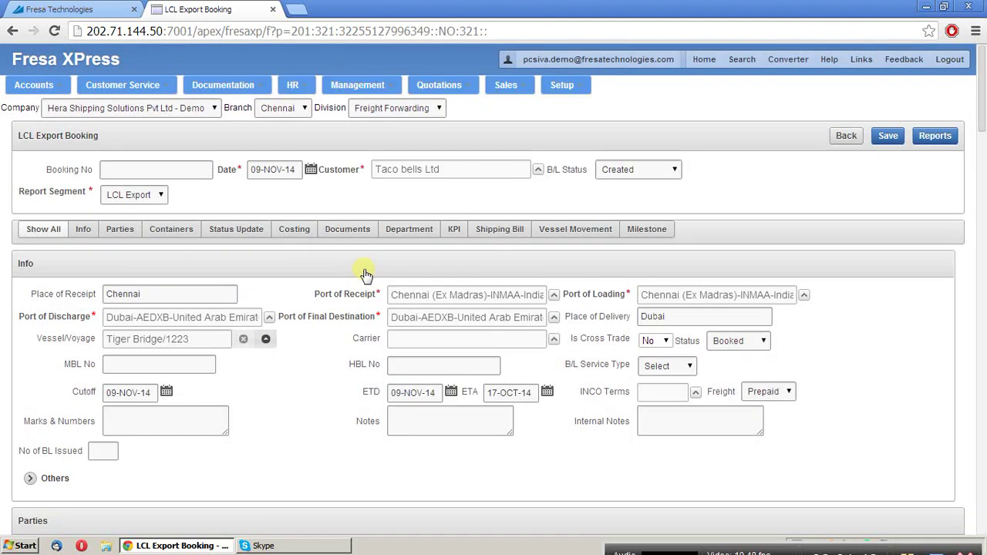
pyautogui.click(554, 339)
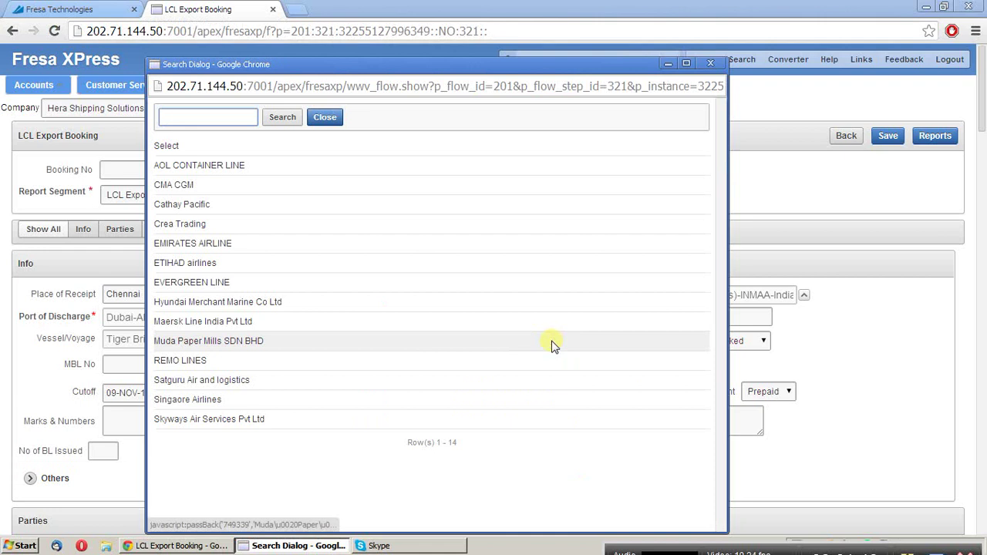
pyautogui.click(291, 323)
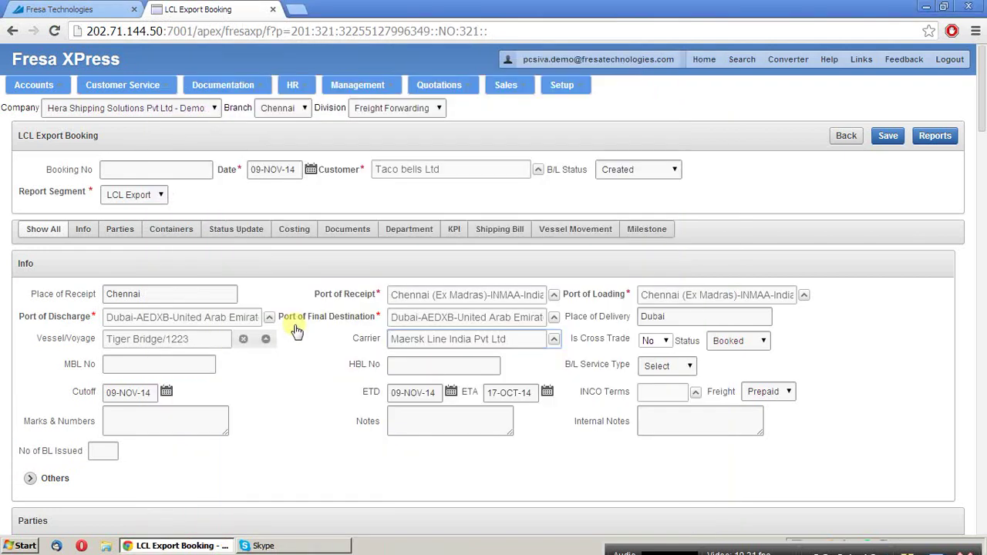
# Enter 53453 as the MBL number and save the booking.
pyautogui.click(158, 363)
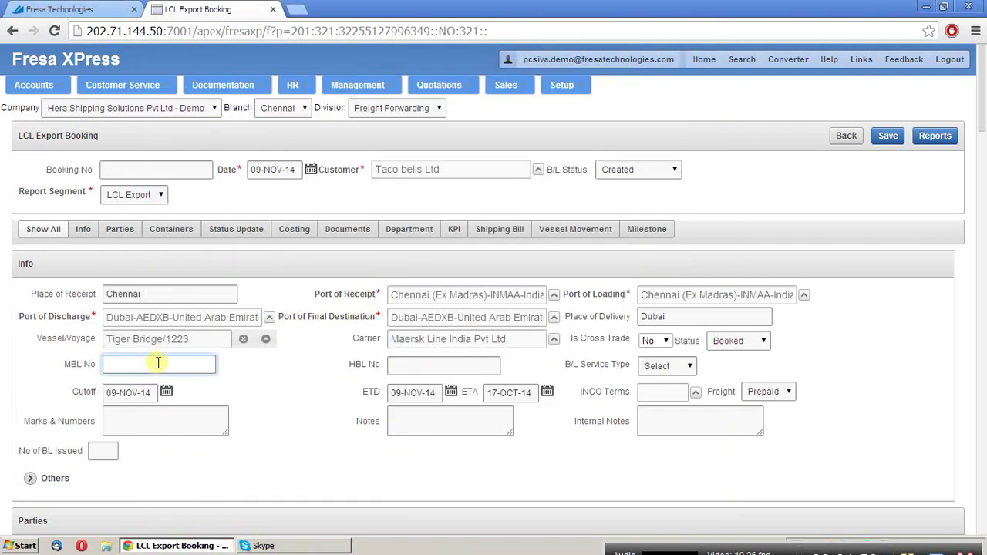
pyautogui.write('53453')
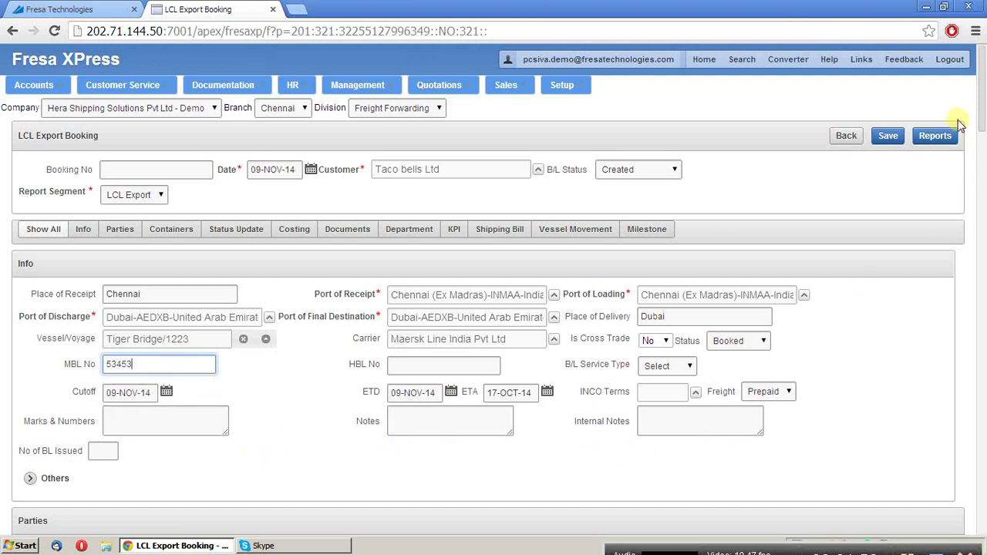
pyautogui.click(889, 137)
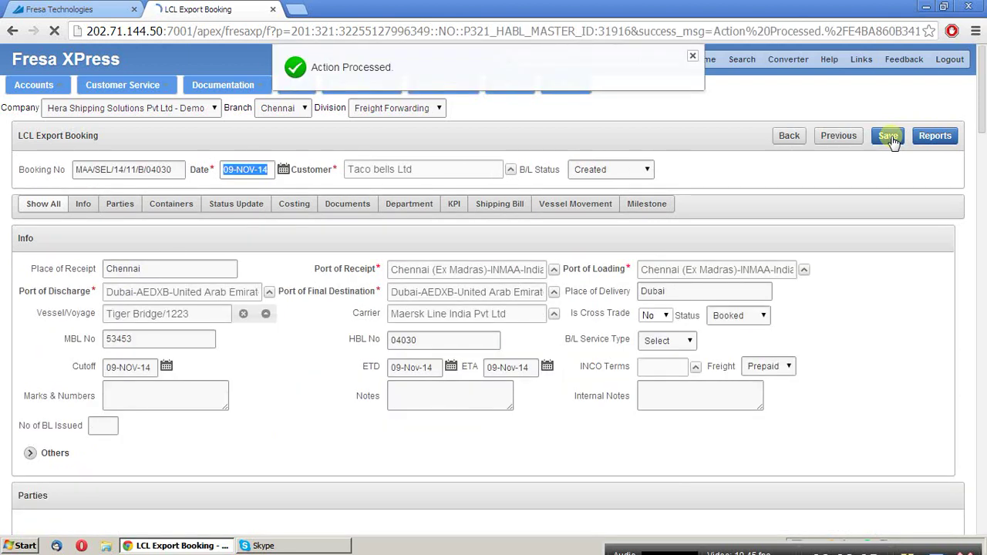
# Add Taco bells Ltd as the shipper among the booking's parties and save the shipper details.
pyautogui.click(121, 205)
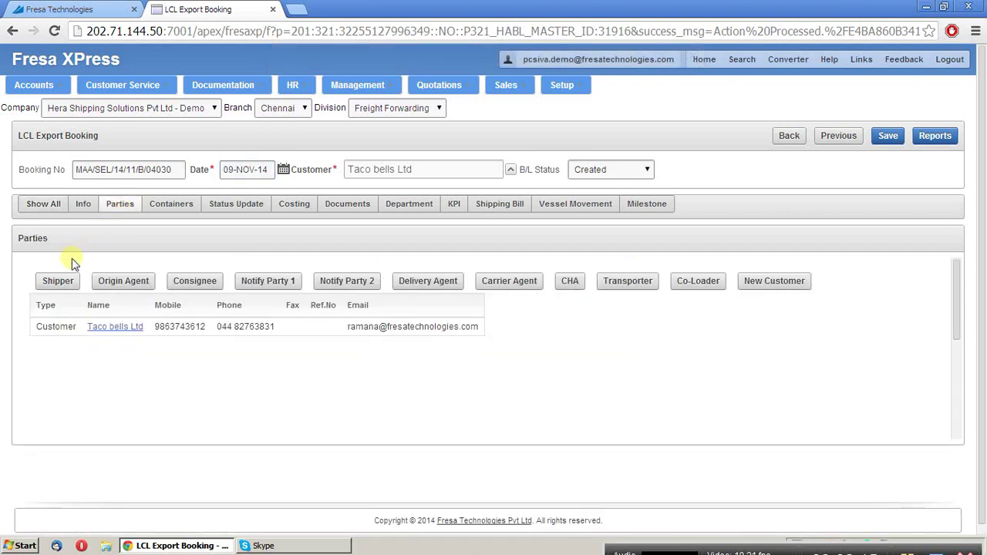
pyautogui.click(55, 280)
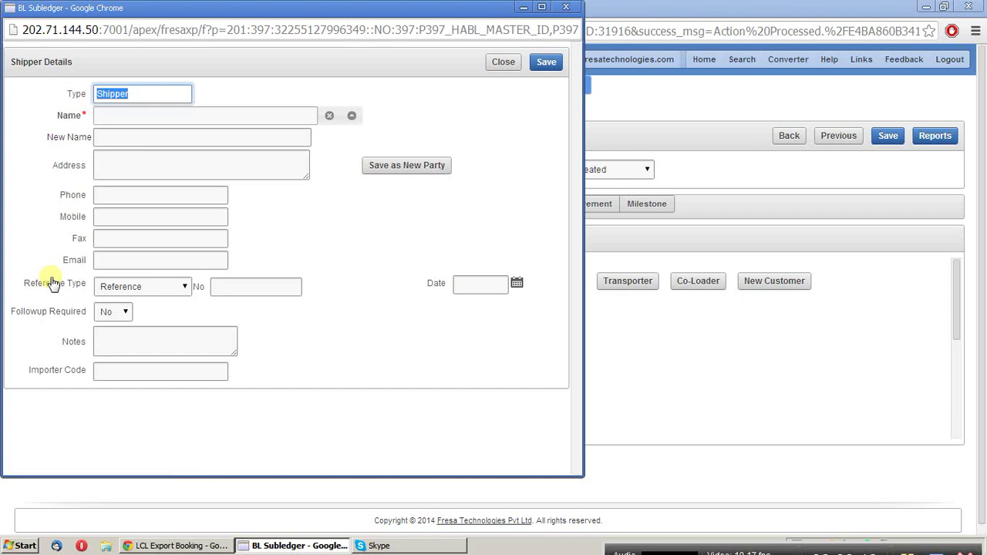
pyautogui.click(356, 120)
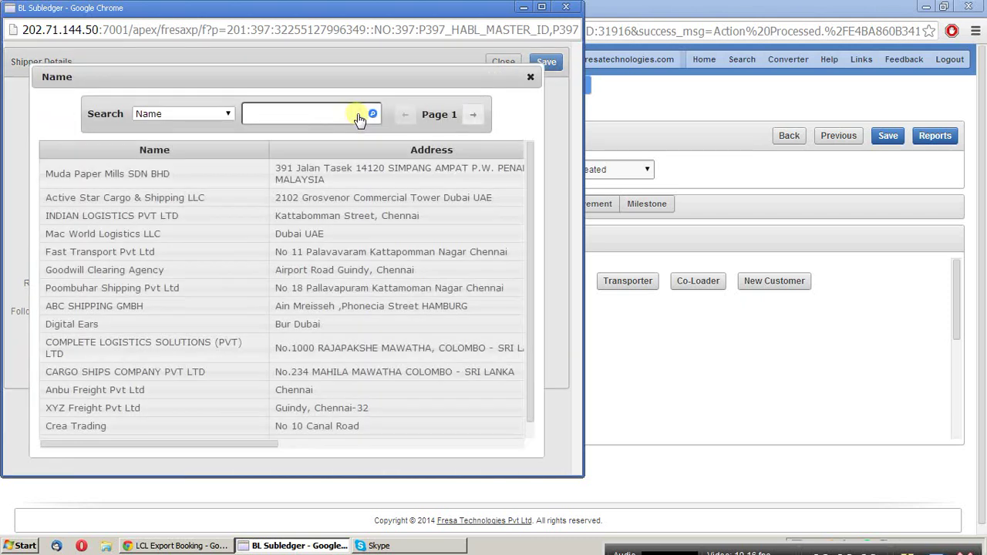
pyautogui.write('Taco')
pyautogui.press('Return')
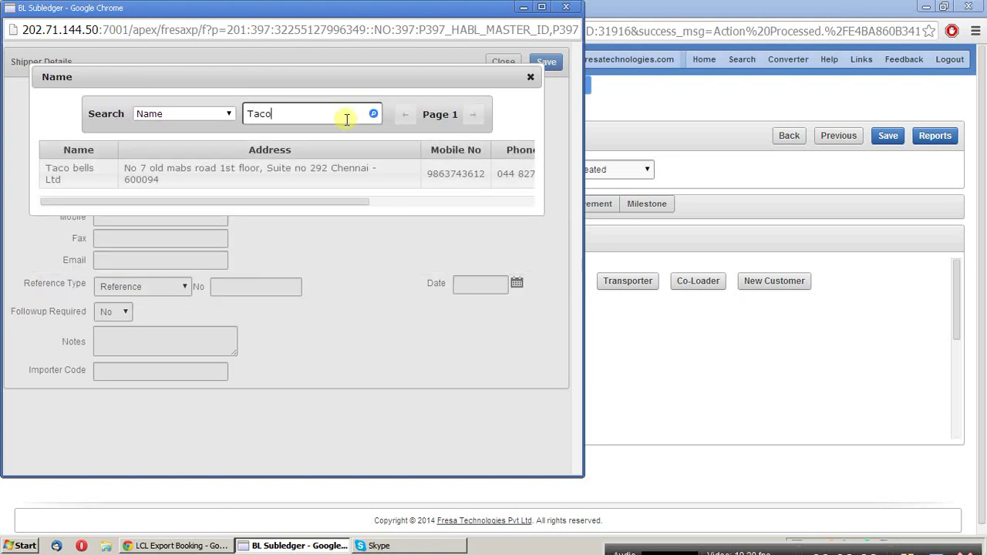
pyautogui.click(81, 174)
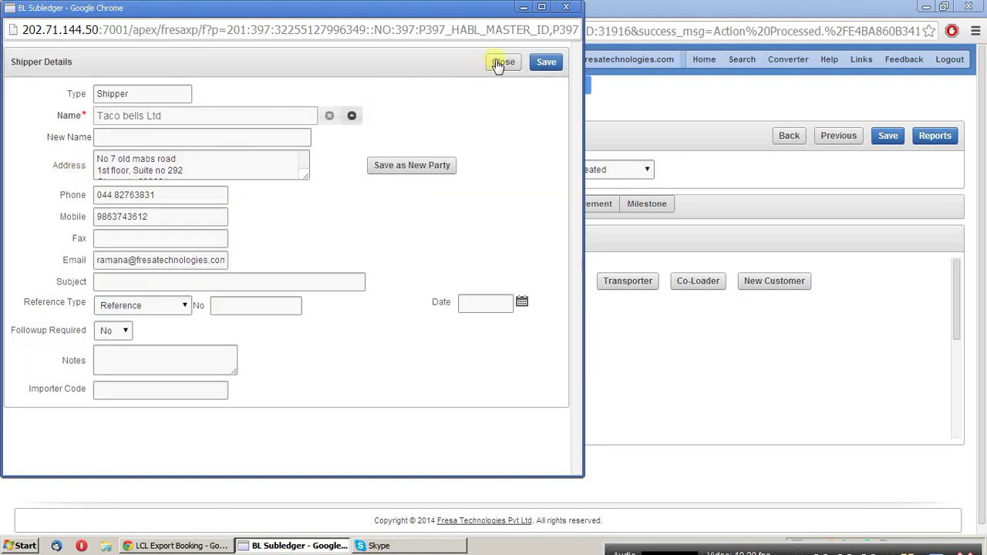
pyautogui.click(552, 63)
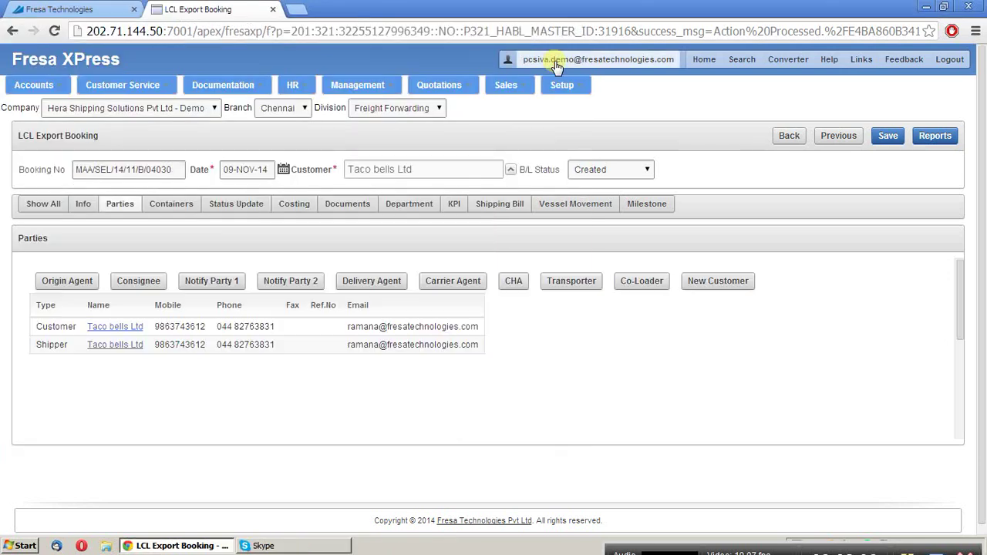
# Add Mac World Logistics LLC as the consignee among the booking's parties and save the consignee details.
pyautogui.click(136, 282)
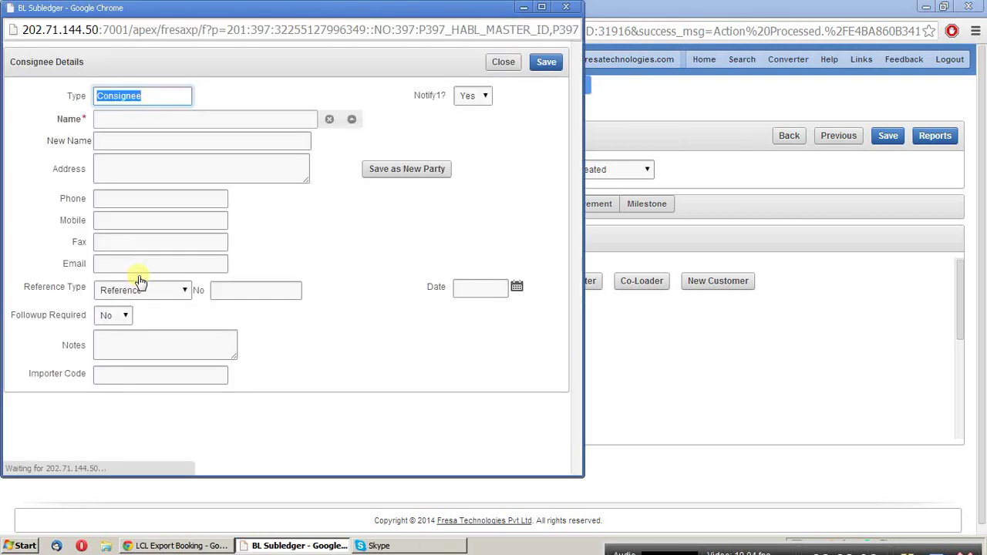
pyautogui.click(351, 122)
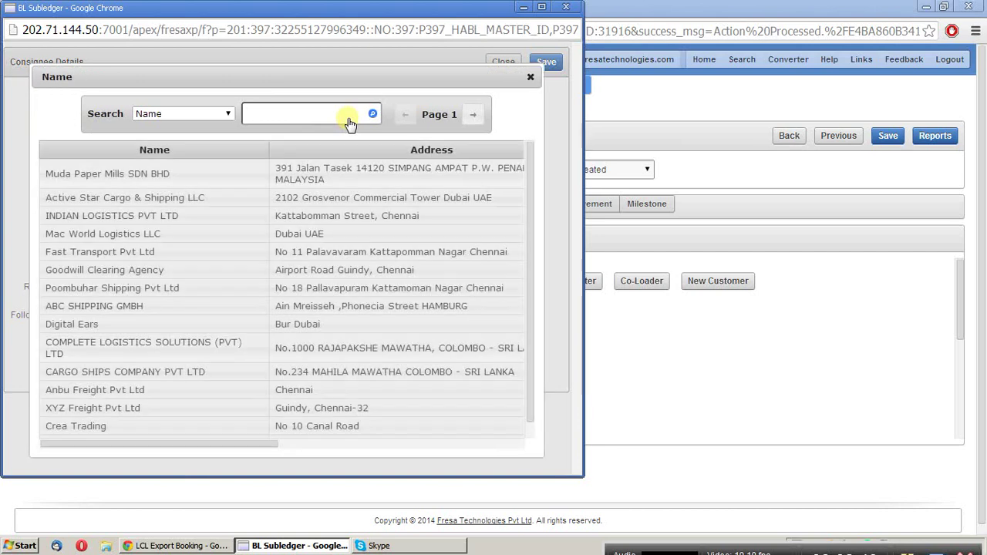
pyautogui.write('Maco')
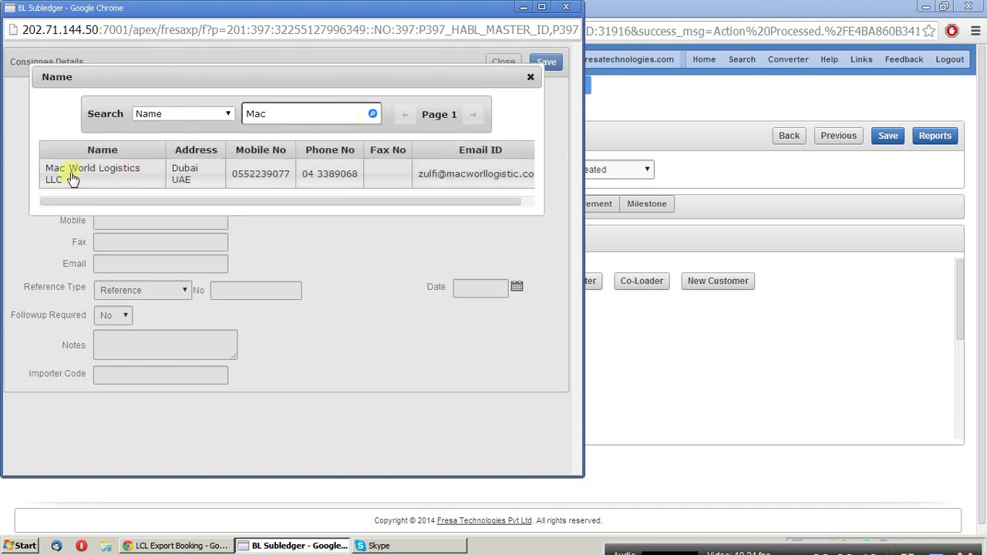
pyautogui.click(71, 177)
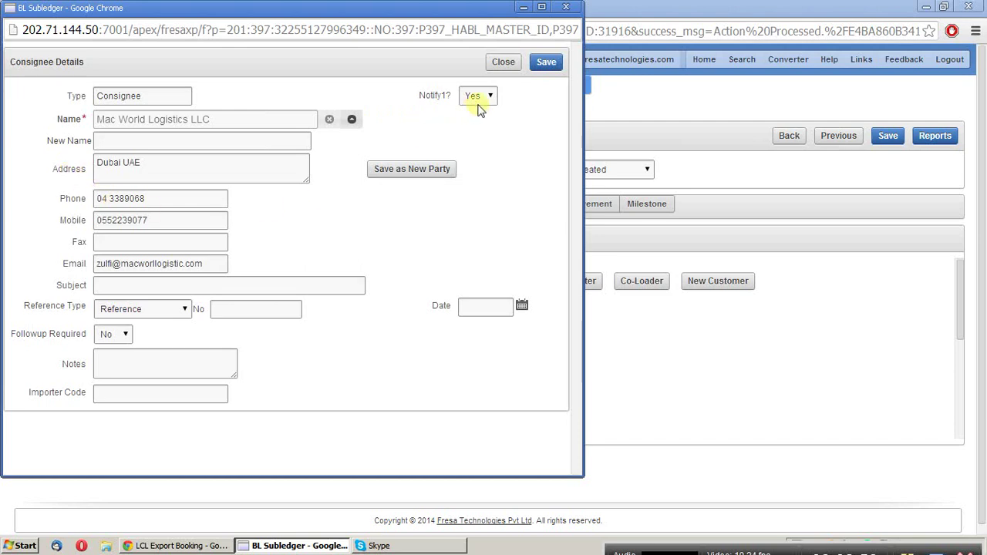
pyautogui.click(545, 63)
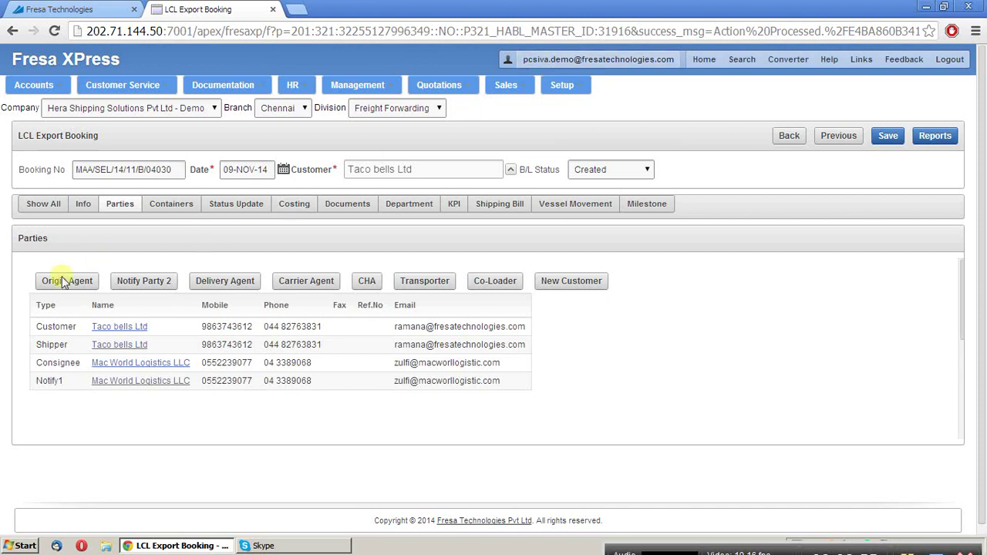
# Add Active Star Cargo & Shipping LLC as the booking's delivery agent and save the agent details.
pyautogui.click(220, 281)
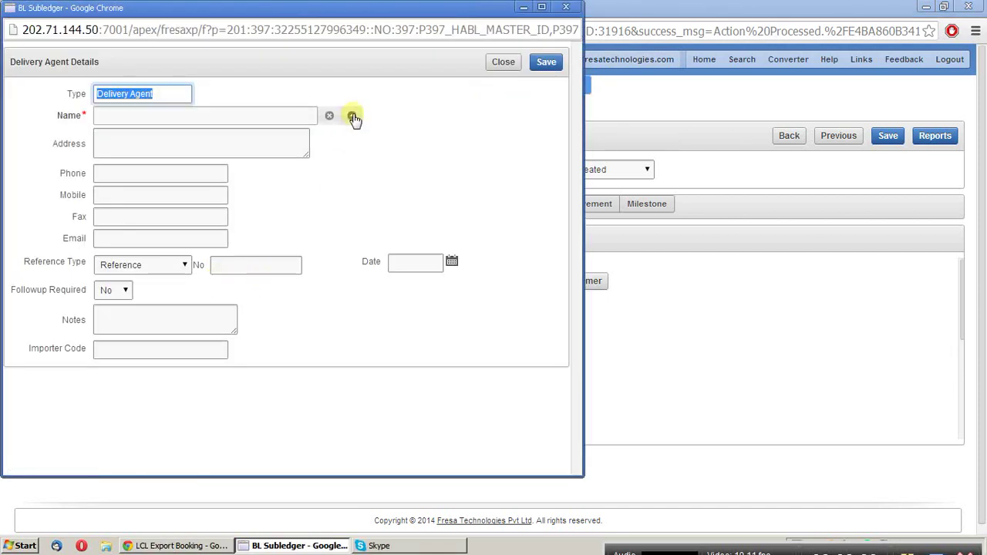
pyautogui.click(352, 116)
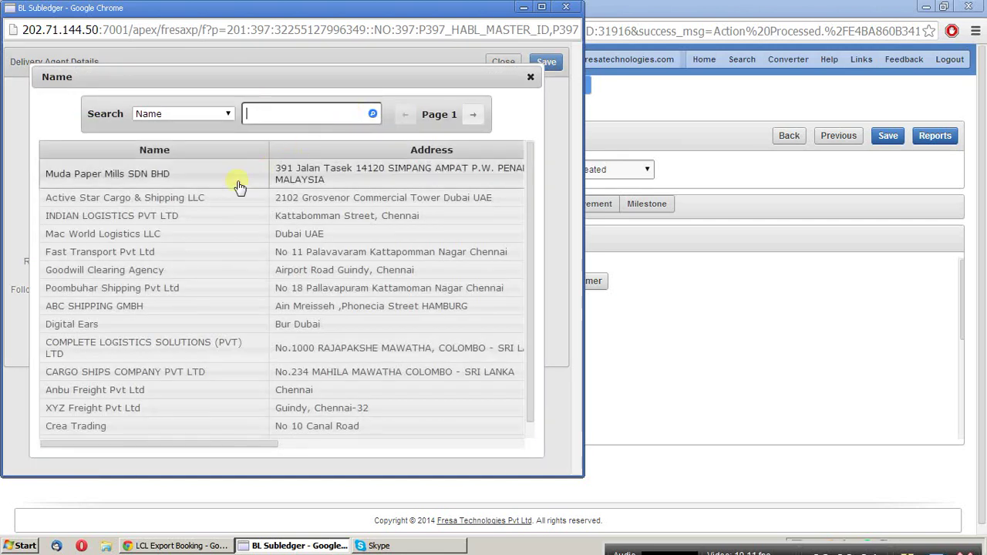
pyautogui.click(184, 200)
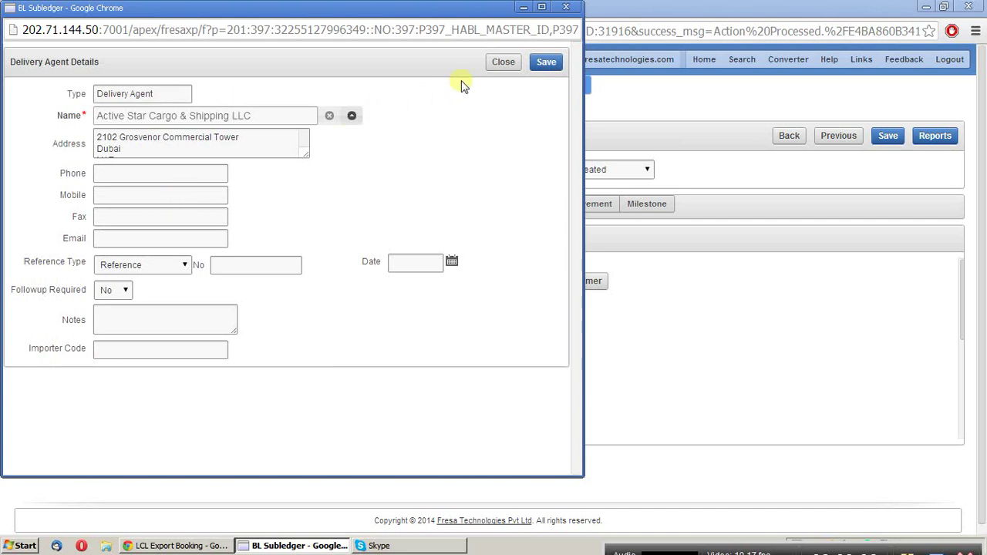
pyautogui.click(546, 63)
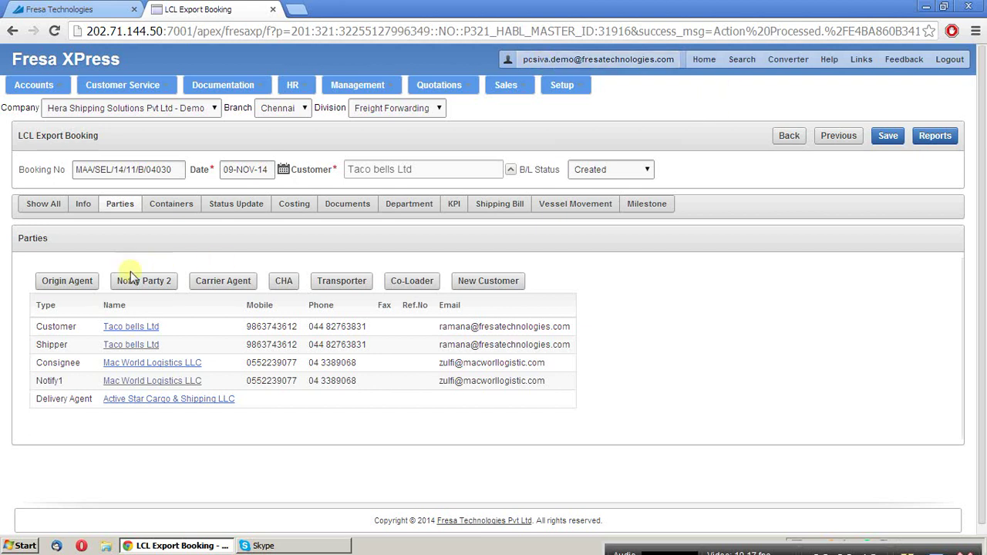
# Create a container record for the booking with container type 20' DC and container number ABCD4654534.
pyautogui.click(180, 207)
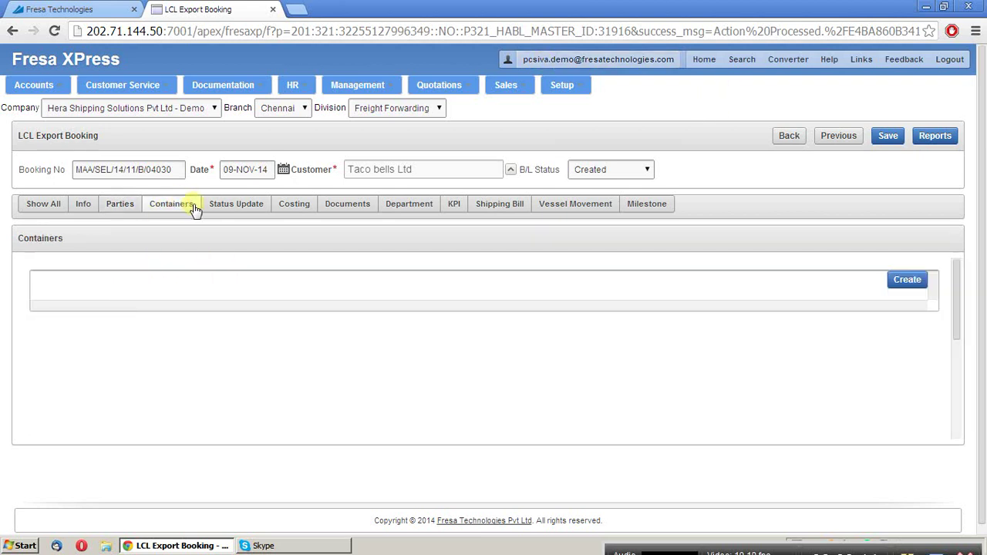
pyautogui.click(915, 287)
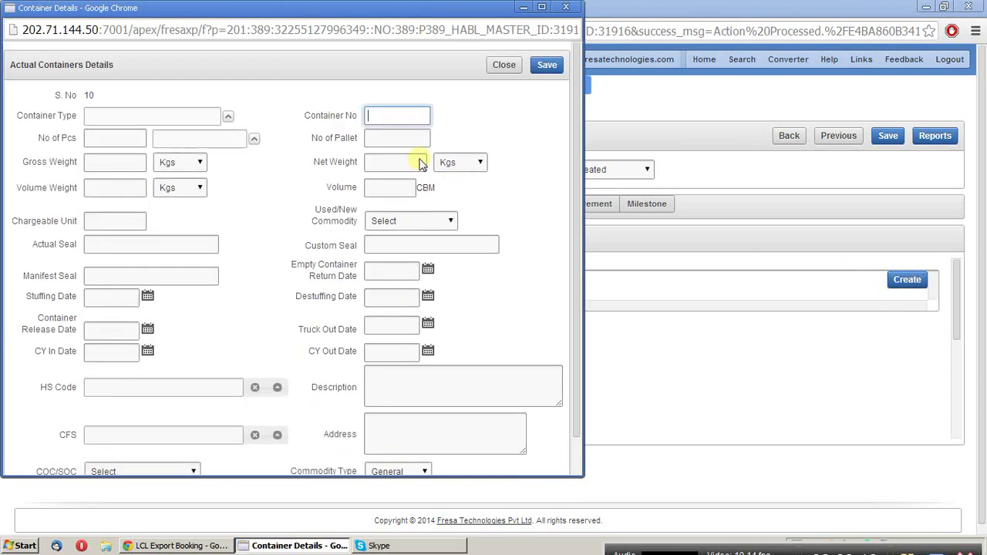
pyautogui.click(229, 118)
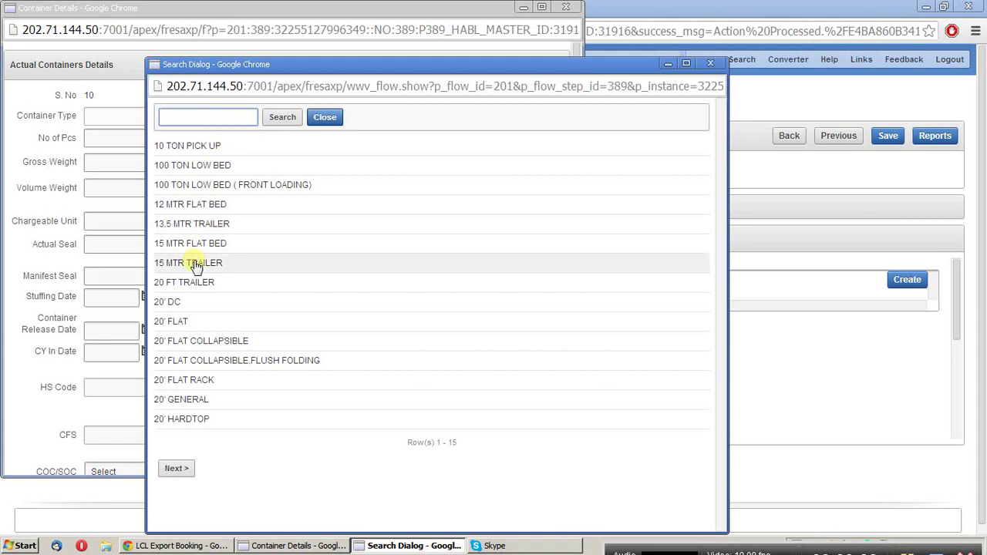
pyautogui.click(182, 303)
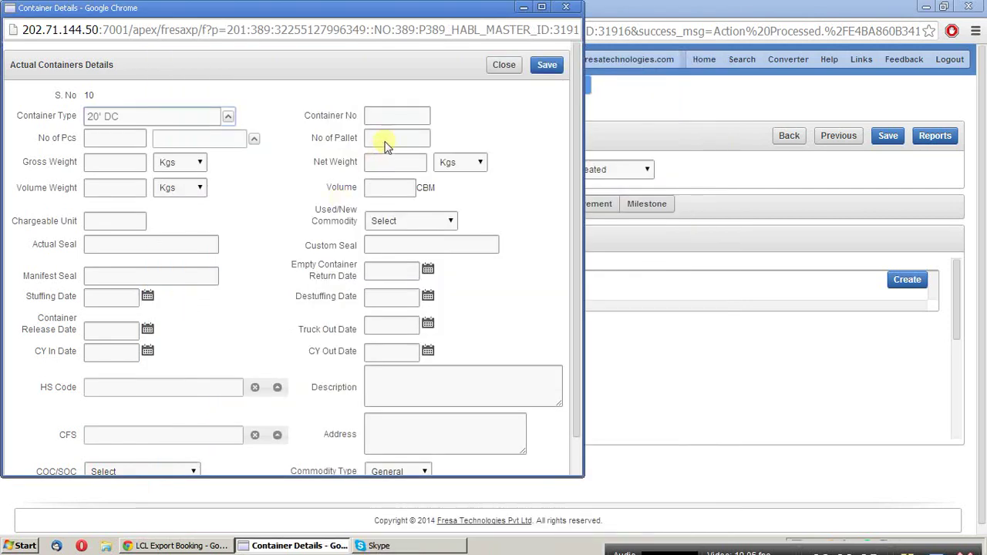
pyautogui.click(390, 117)
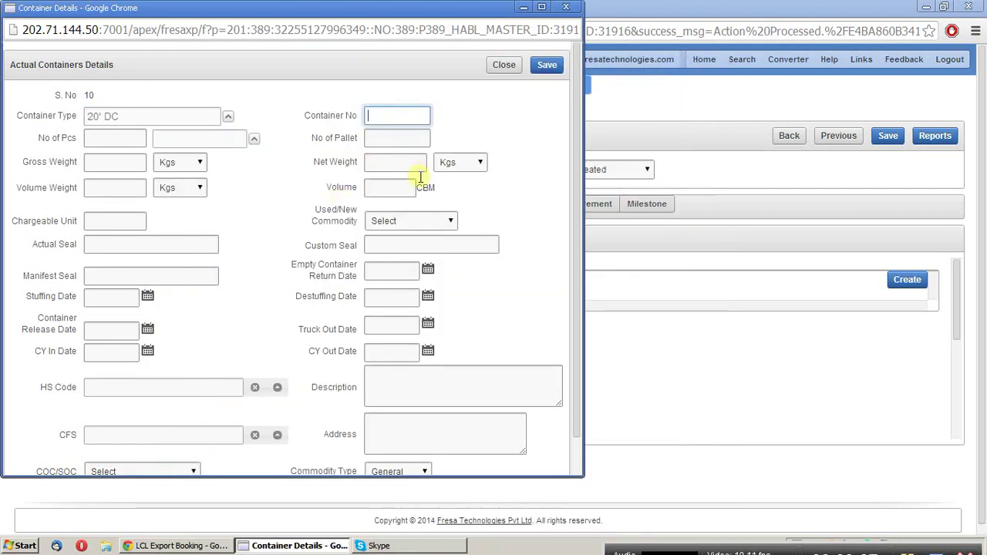
pyautogui.write('A')
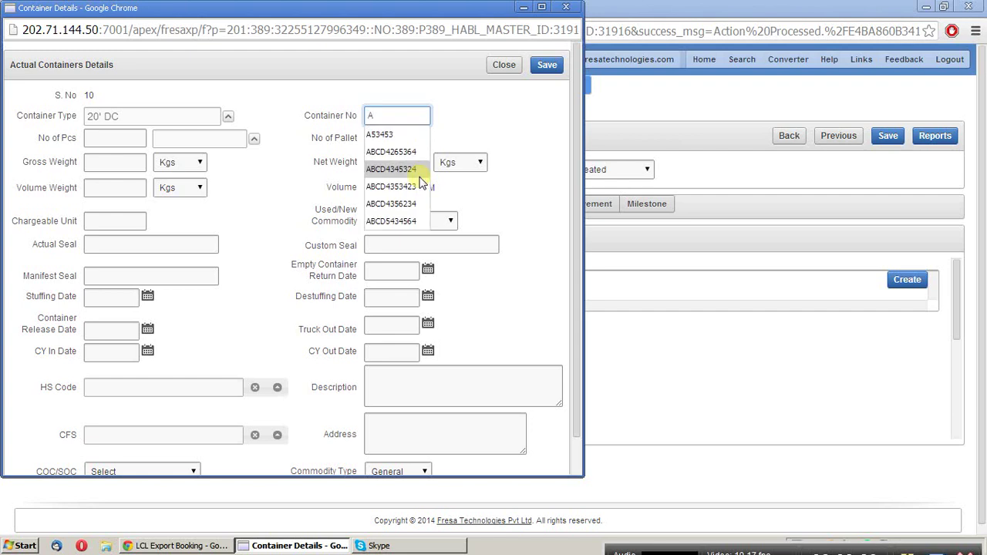
pyautogui.write('BCD')
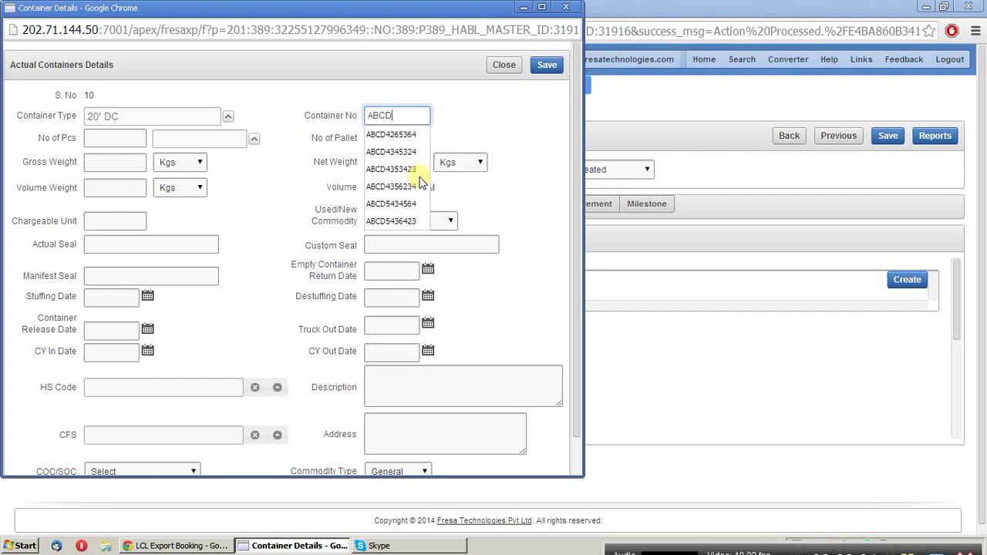
pyautogui.write('4654534')
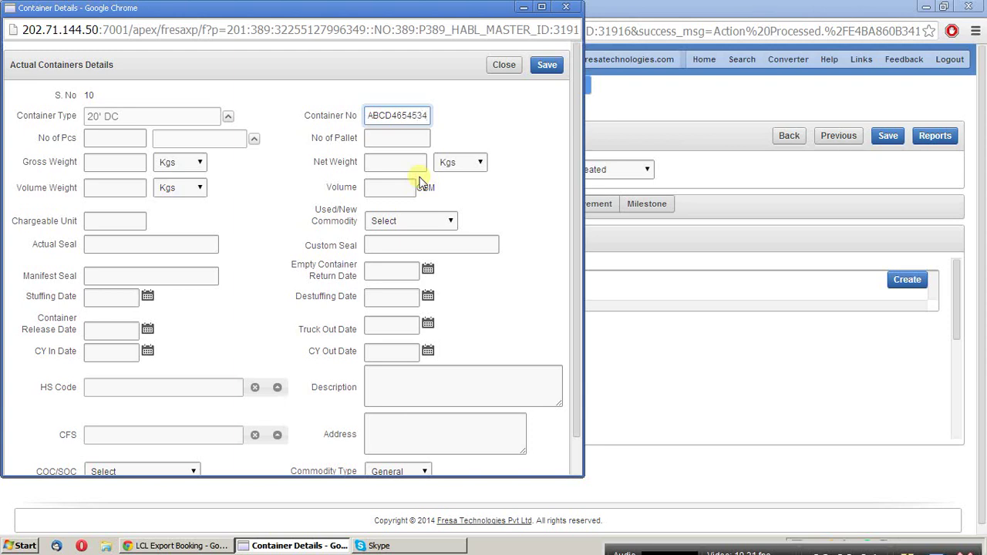
# Set the container's number of pieces to 10 BOXES and the number of pallets to 3.
pyautogui.click(143, 138)
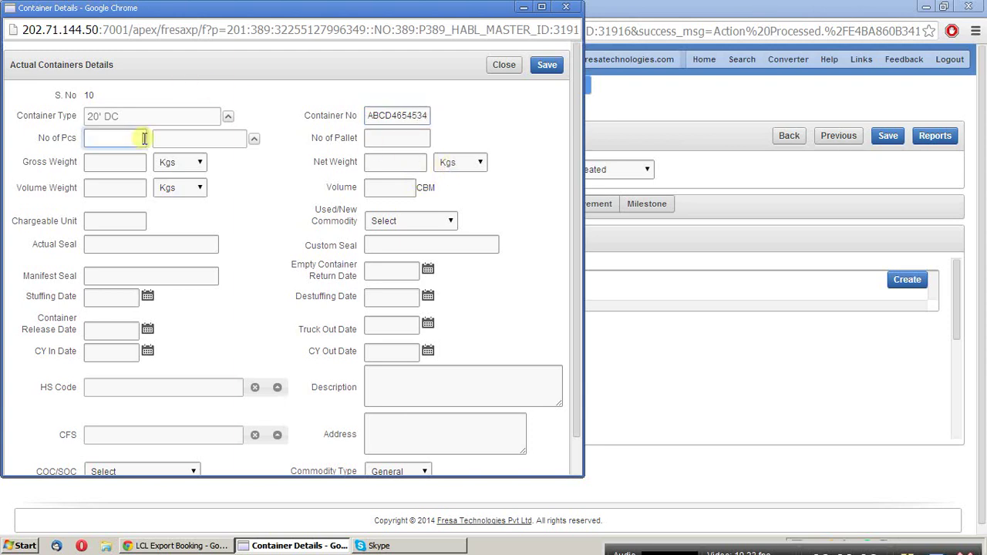
pyautogui.write('10')
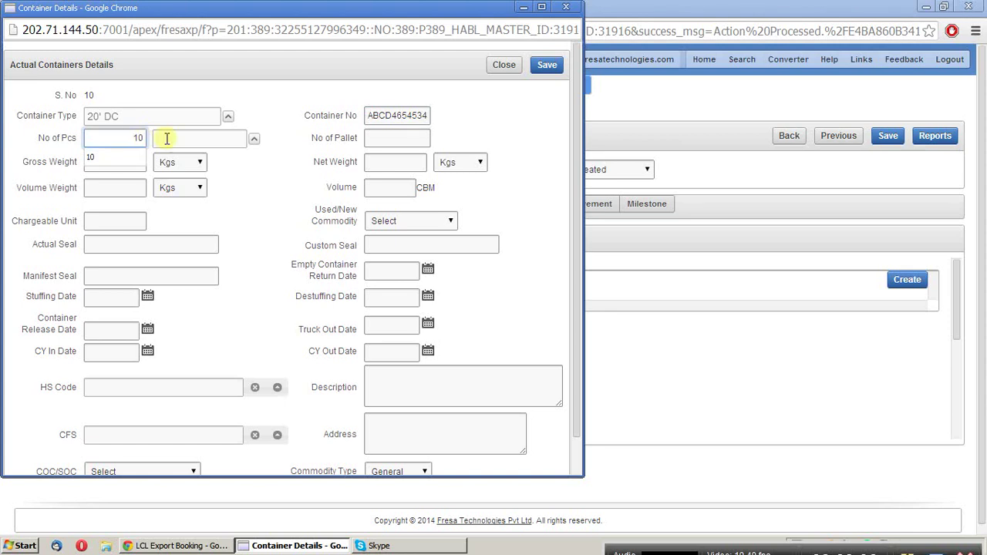
pyautogui.click(254, 142)
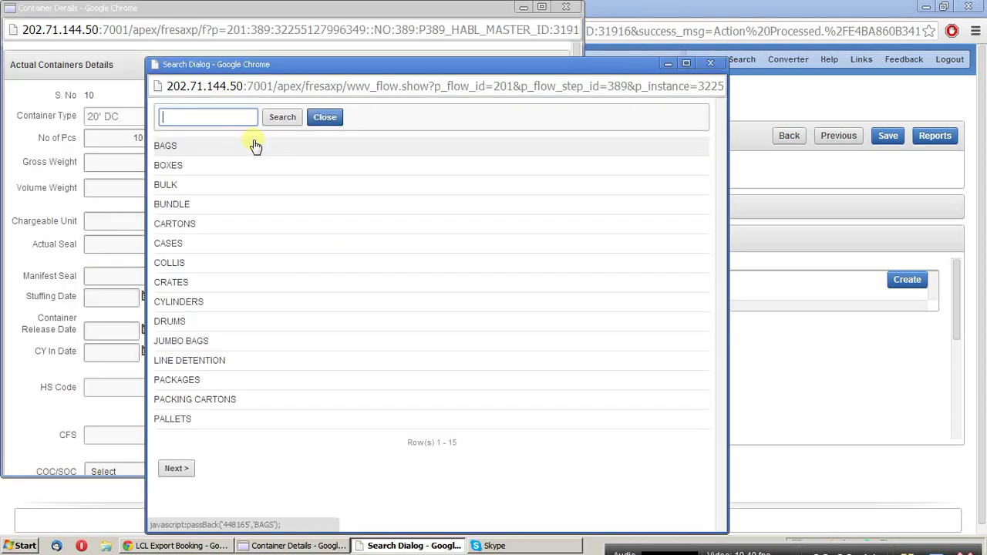
pyautogui.click(198, 167)
pyautogui.click(381, 139)
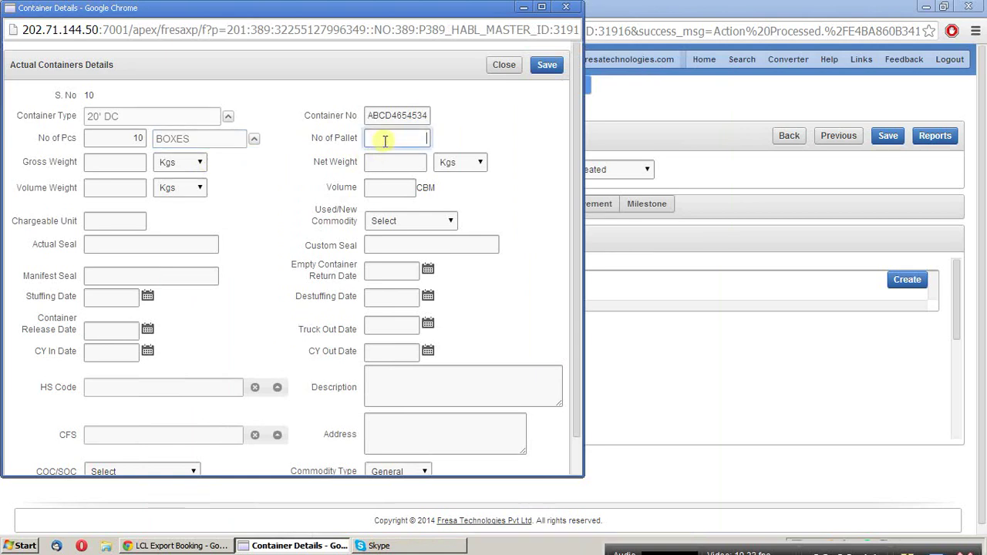
pyautogui.write('3')
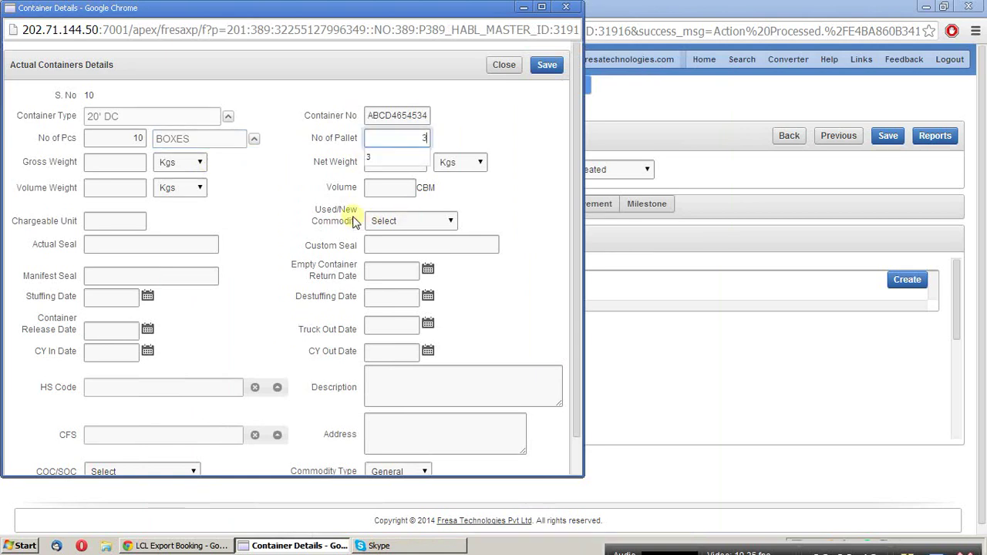
# Enter a gross weight of 260 kgs, net weight of 250 kgs and volume weight of 260 kgs, then save and close the container details.
pyautogui.click(114, 162)
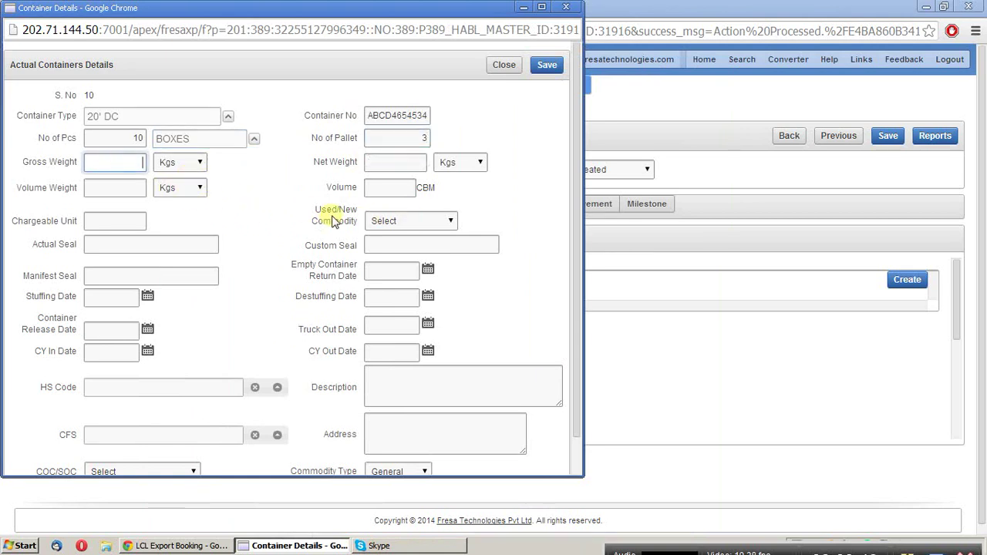
pyautogui.write('2')
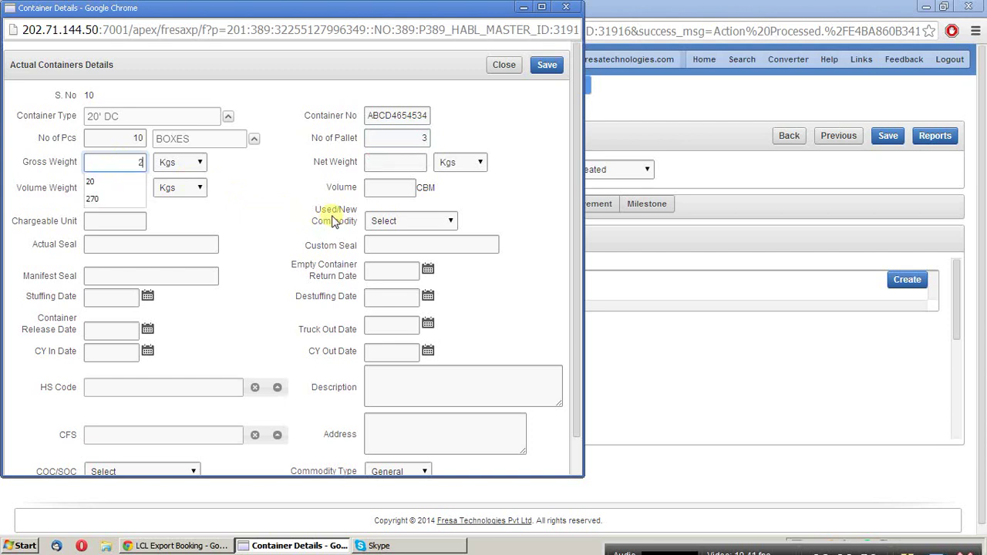
pyautogui.write('60')
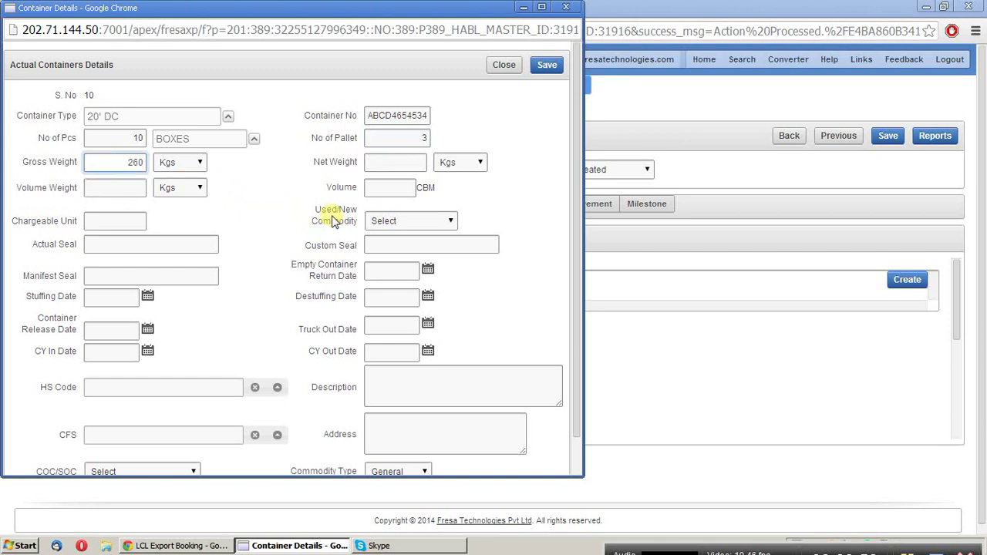
pyautogui.click(404, 162)
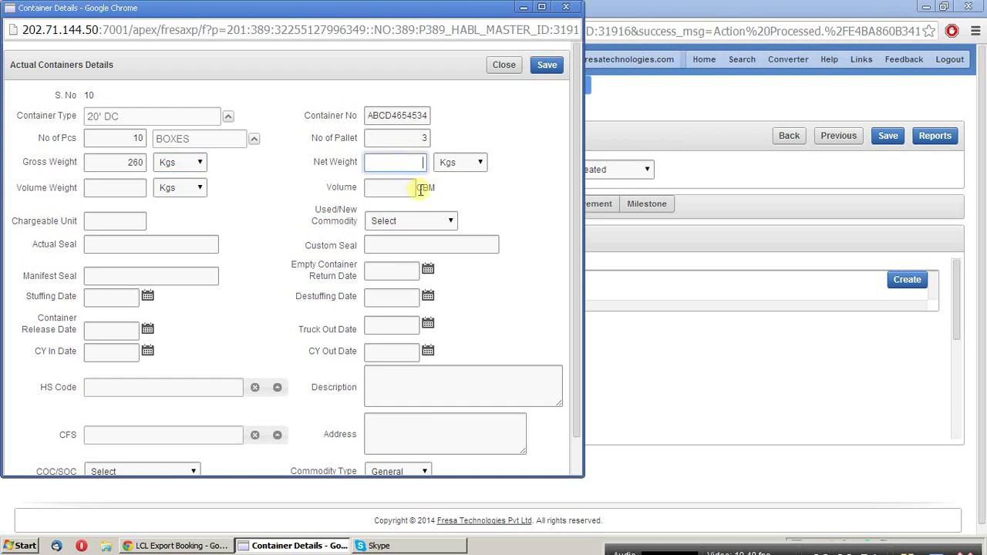
pyautogui.write('260')
pyautogui.press('BackSpace')
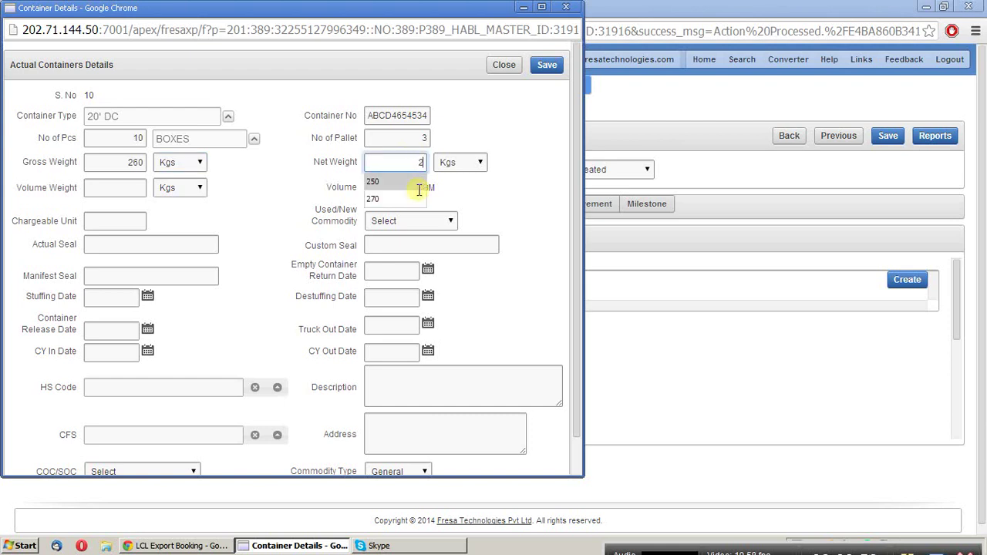
pyautogui.write('50')
pyautogui.click(144, 188)
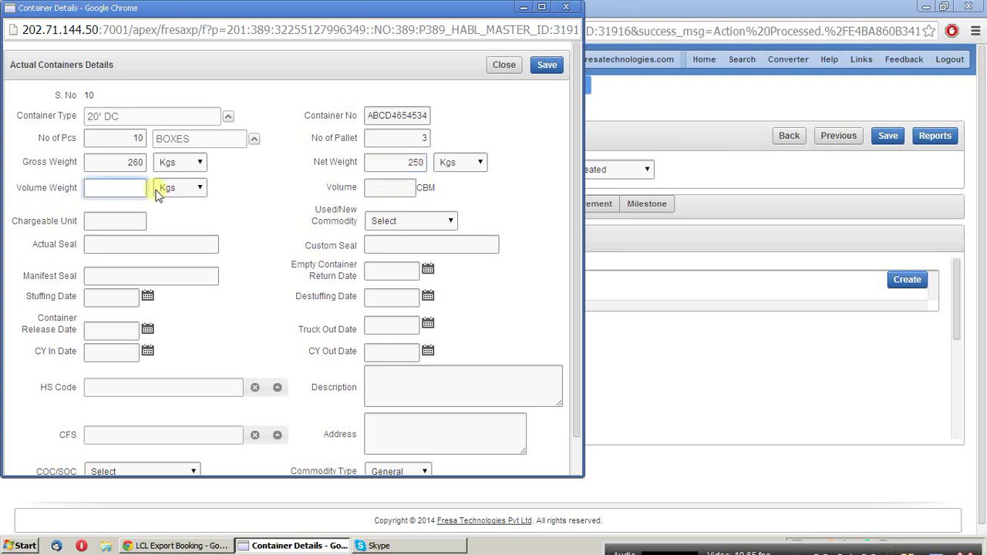
pyautogui.write('260')
pyautogui.click(545, 66)
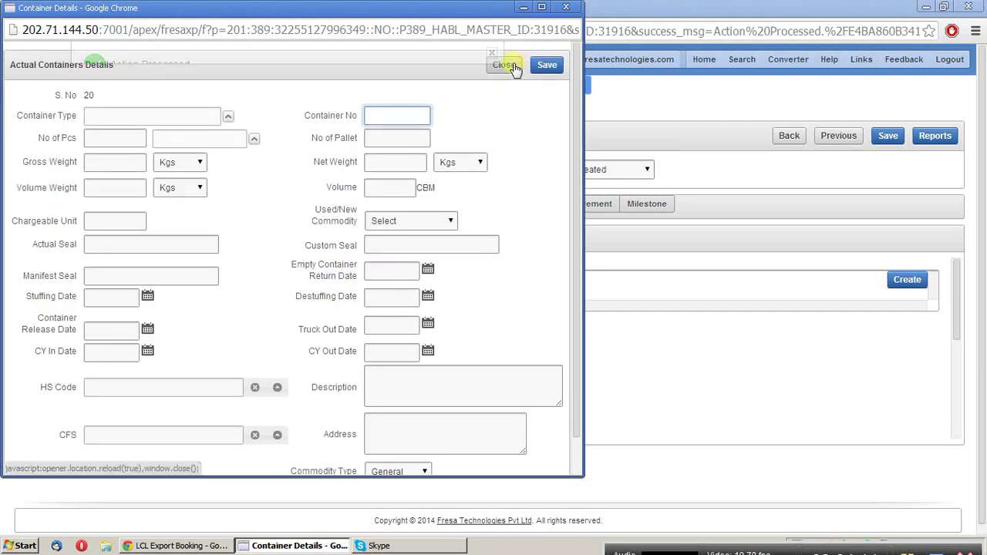
pyautogui.click(515, 67)
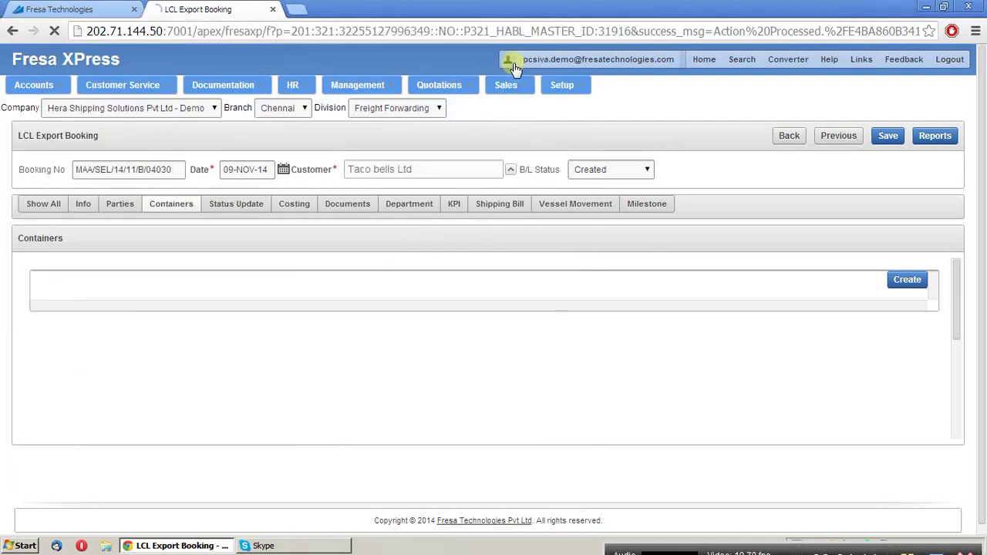
# Create a status update of type Customer with the note type Booking confirm and save it.
pyautogui.click(237, 206)
pyautogui.click(906, 282)
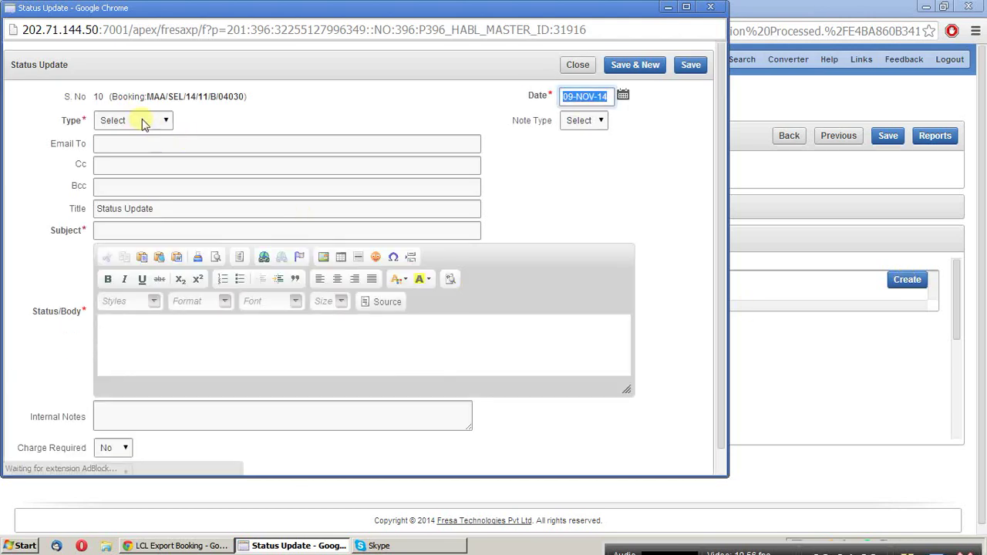
pyautogui.click(166, 123)
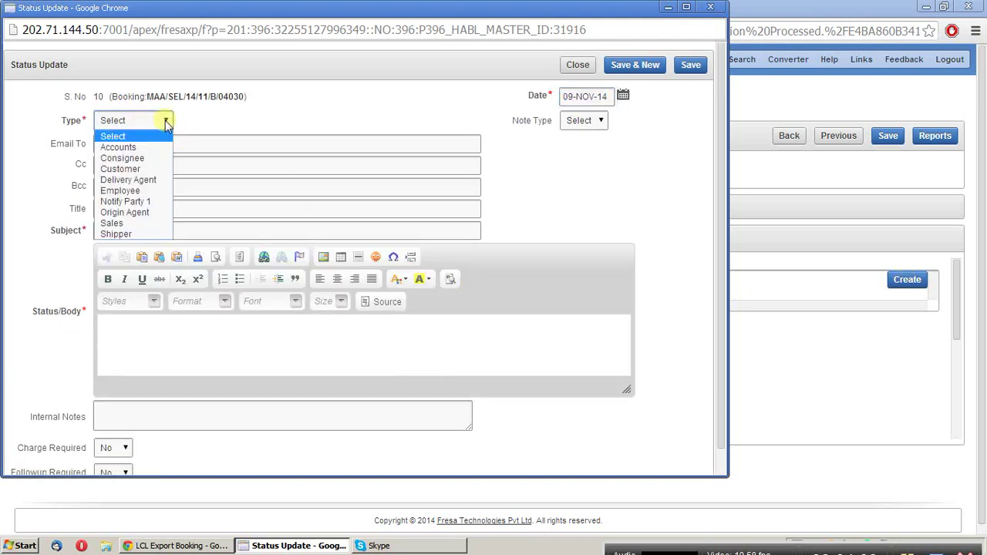
pyautogui.click(141, 163)
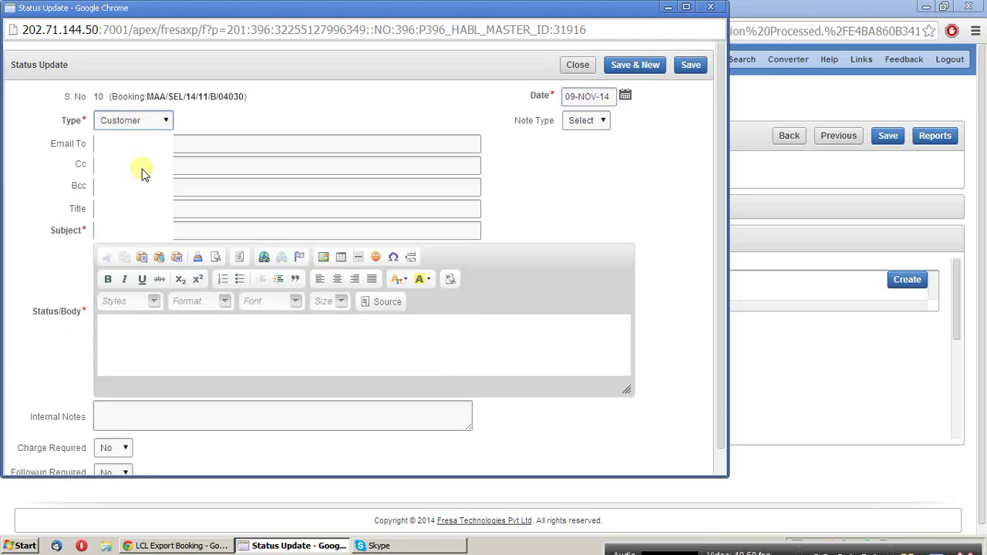
pyautogui.click(617, 122)
pyautogui.click(591, 169)
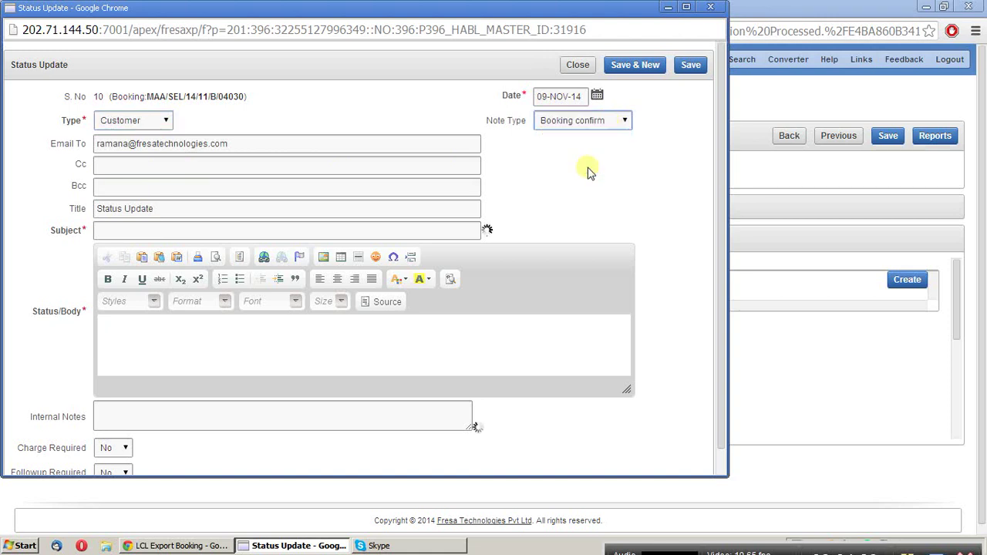
pyautogui.click(702, 72)
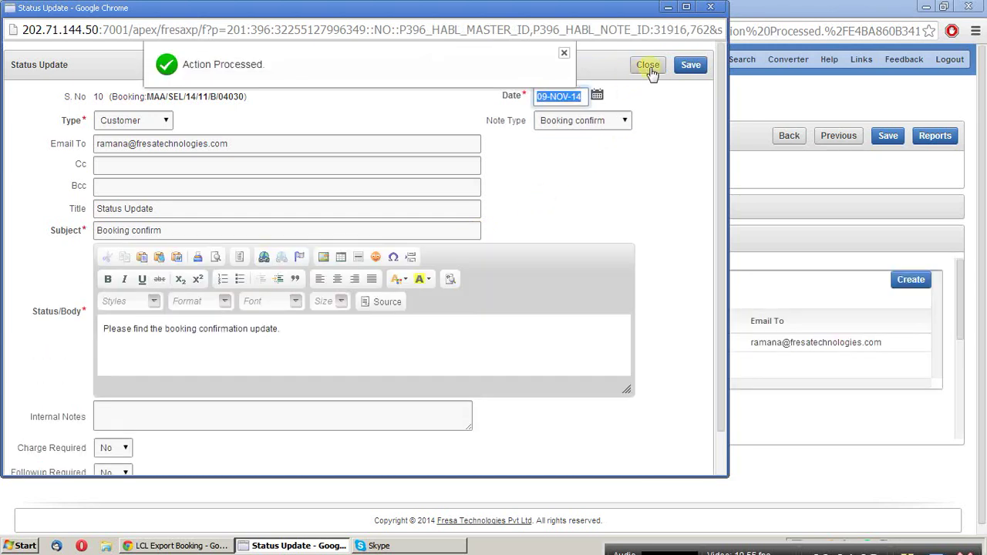
# Close the status update and start a costing entry for Ocean Freight Charges with the unit /Kg.
pyautogui.click(650, 68)
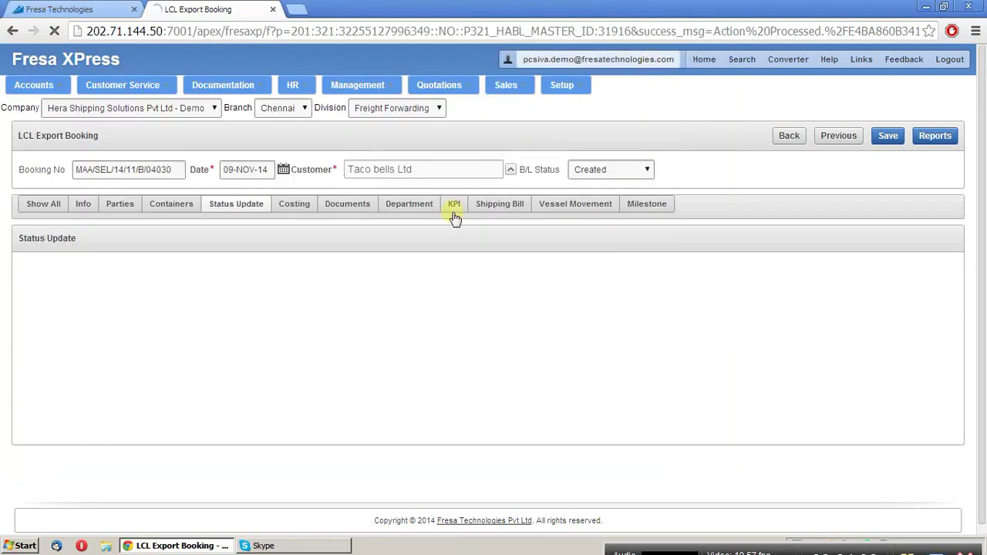
pyautogui.click(291, 205)
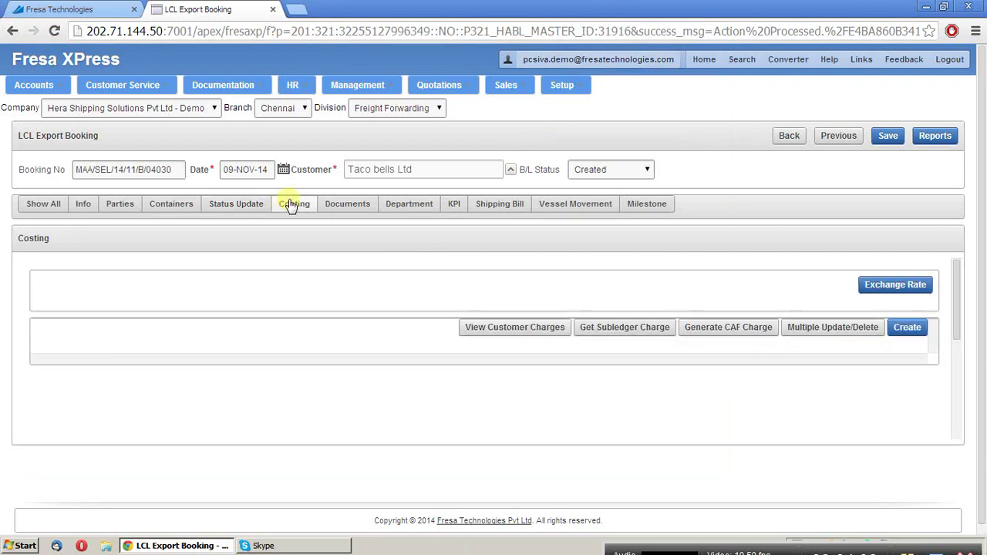
pyautogui.click(905, 329)
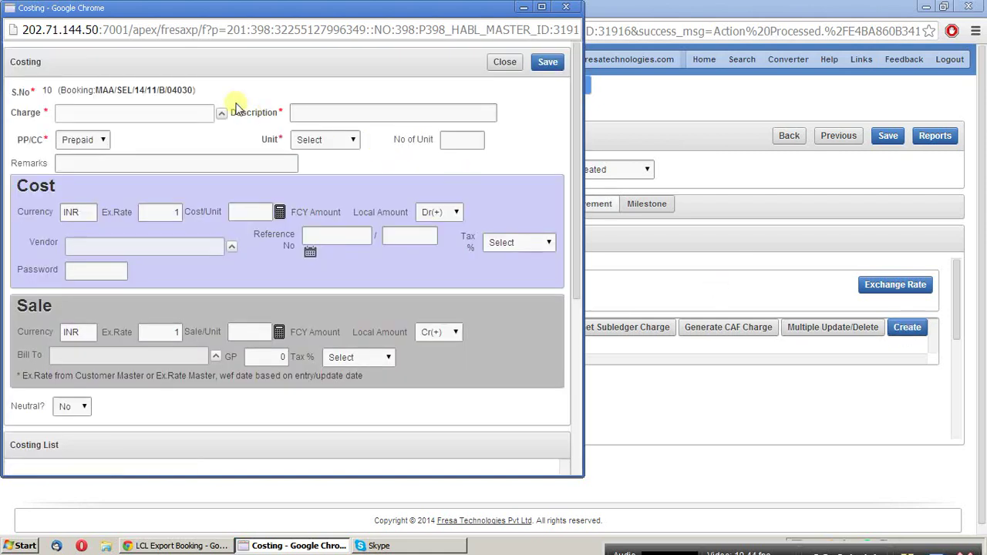
pyautogui.click(221, 115)
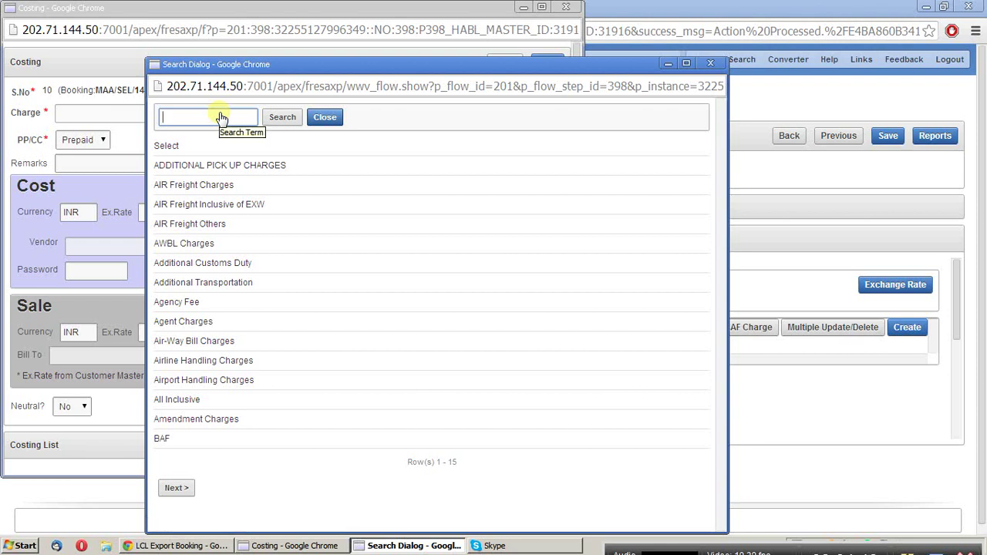
pyautogui.write('Ocean')
pyautogui.press('Return')
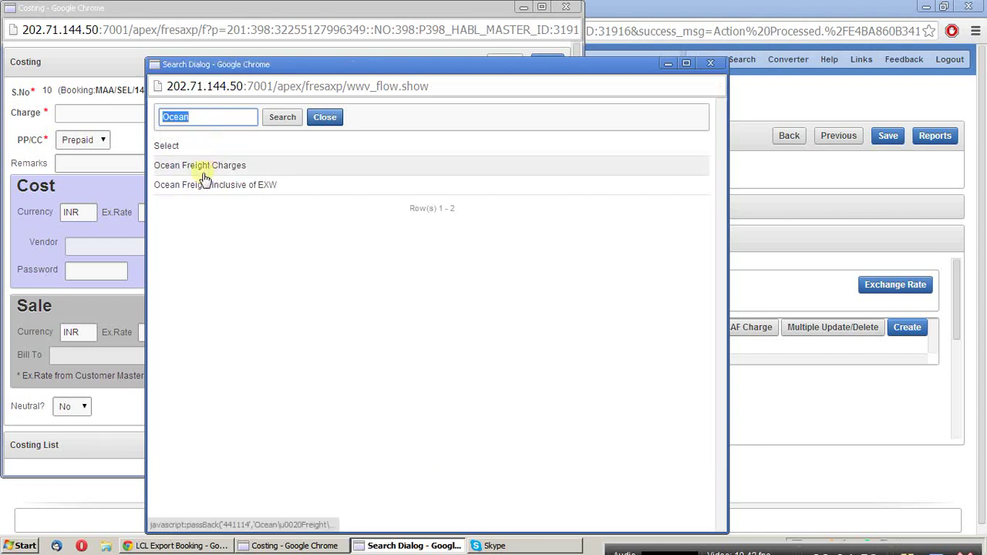
pyautogui.click(212, 167)
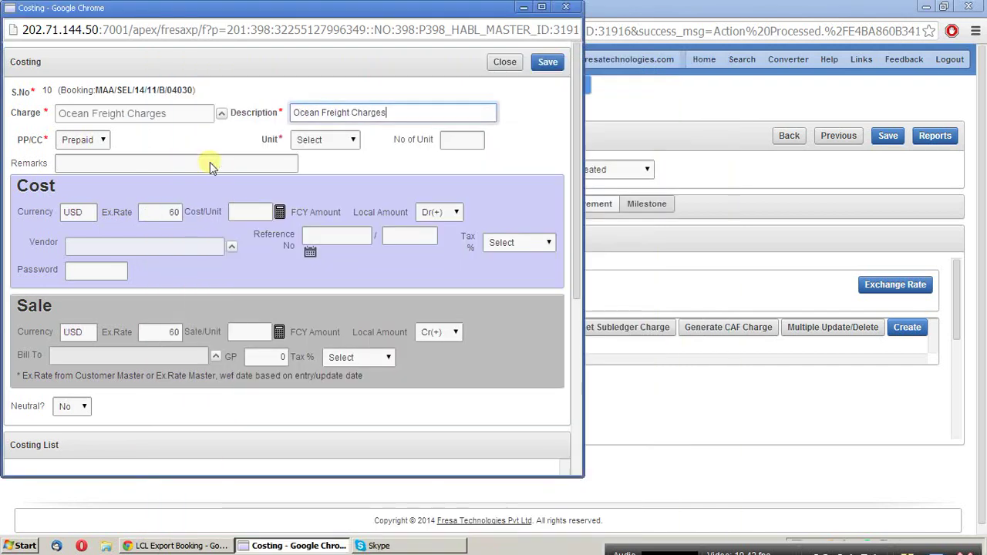
pyautogui.click(354, 140)
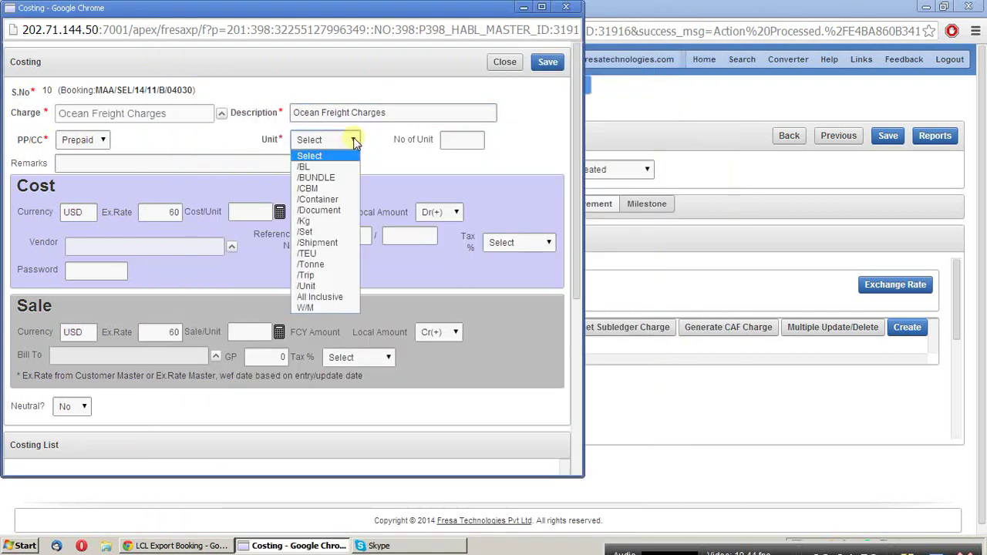
pyautogui.click(307, 221)
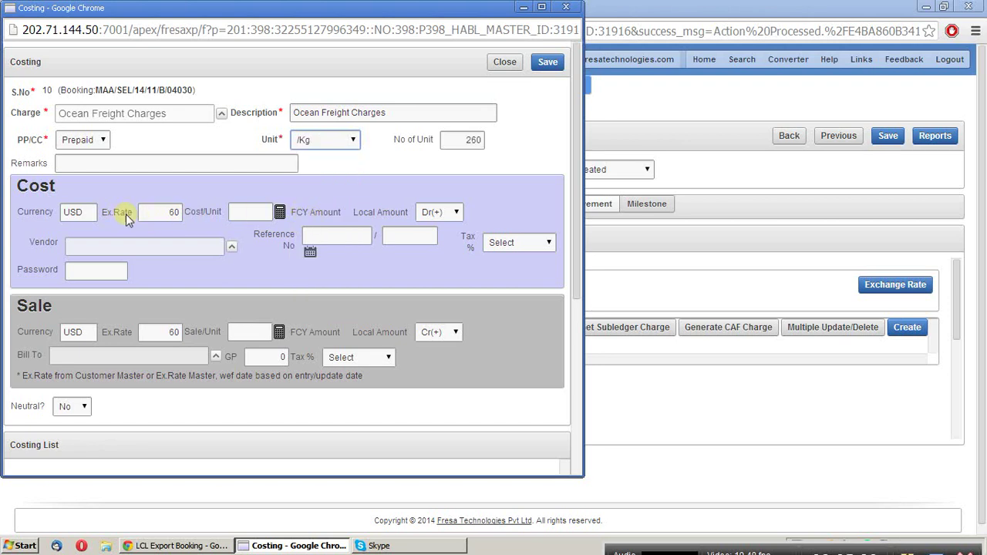
# Set the ocean freight cost per unit to 50 and choose Mac World Logistics LLC as the vendor.
pyautogui.click(255, 213)
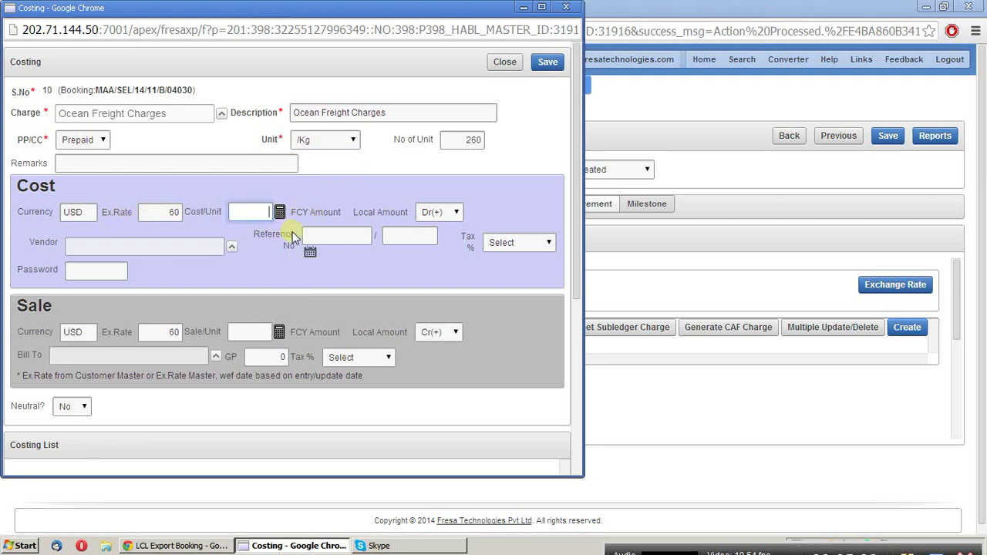
pyautogui.write('50')
pyautogui.press('Tab')
pyautogui.click(232, 246)
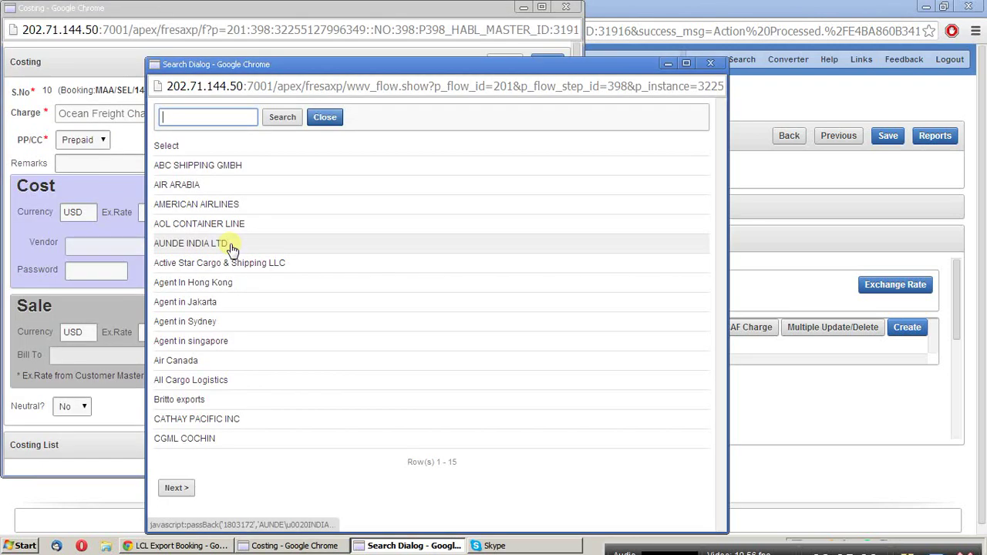
pyautogui.write('Mac')
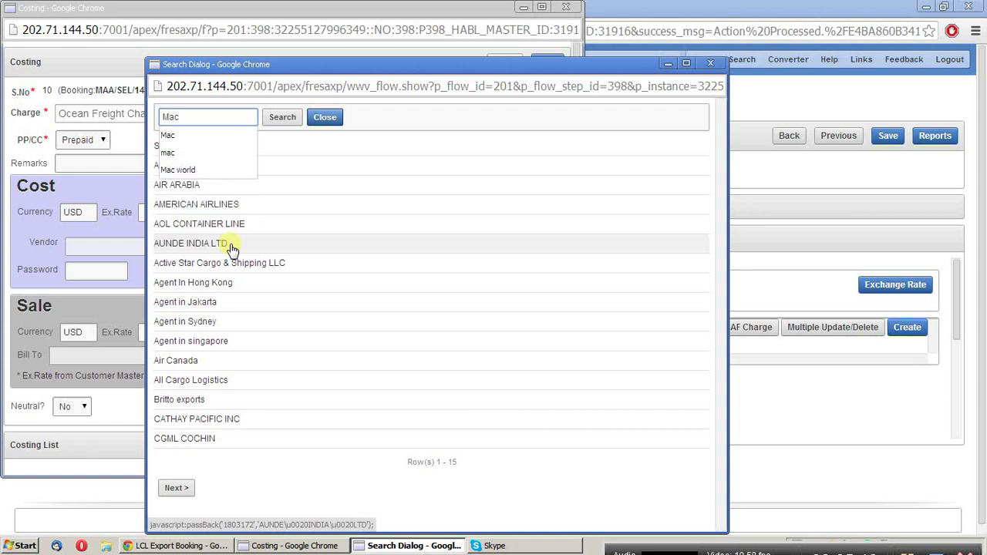
pyautogui.press('Return')
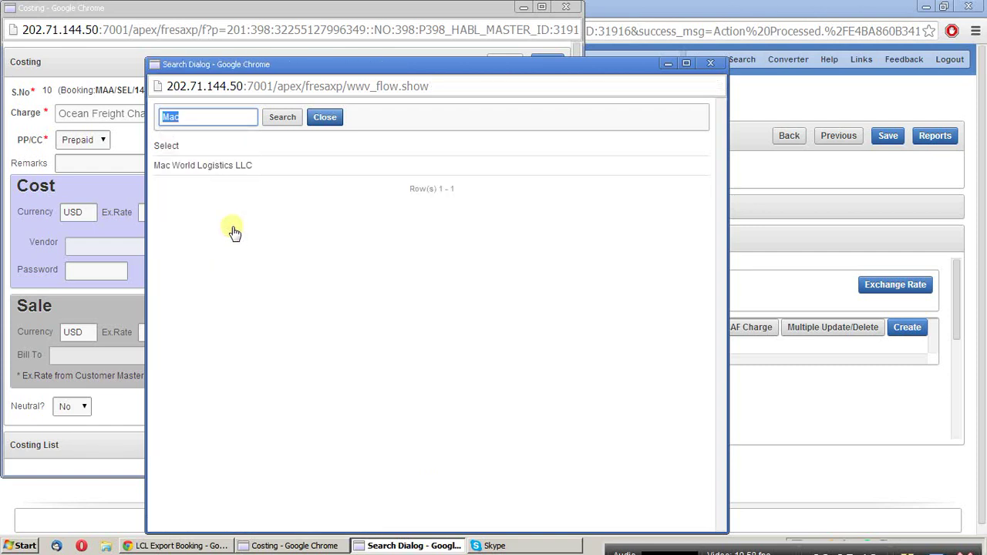
pyautogui.click(208, 167)
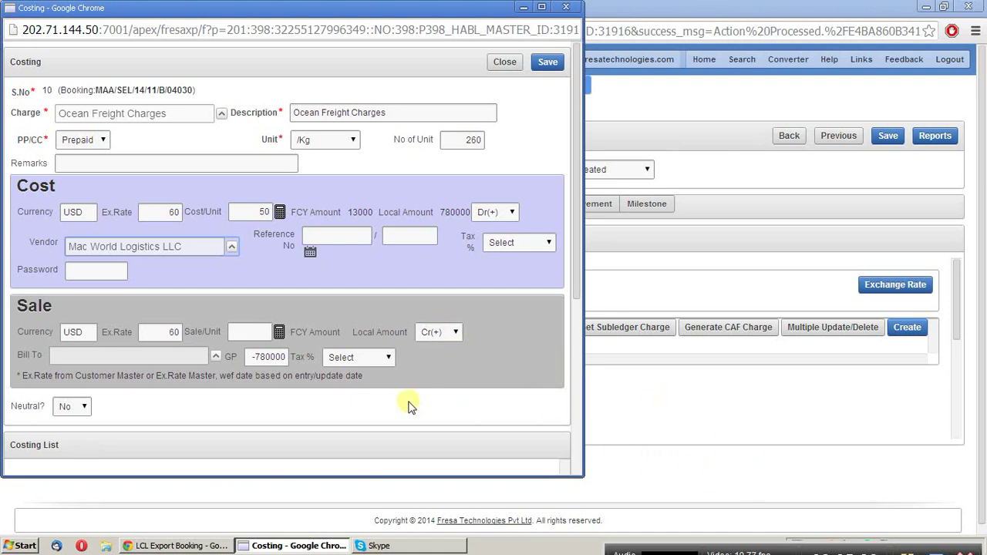
# Set the ocean freight sale per unit to 60 and save the charge.
pyautogui.click(255, 332)
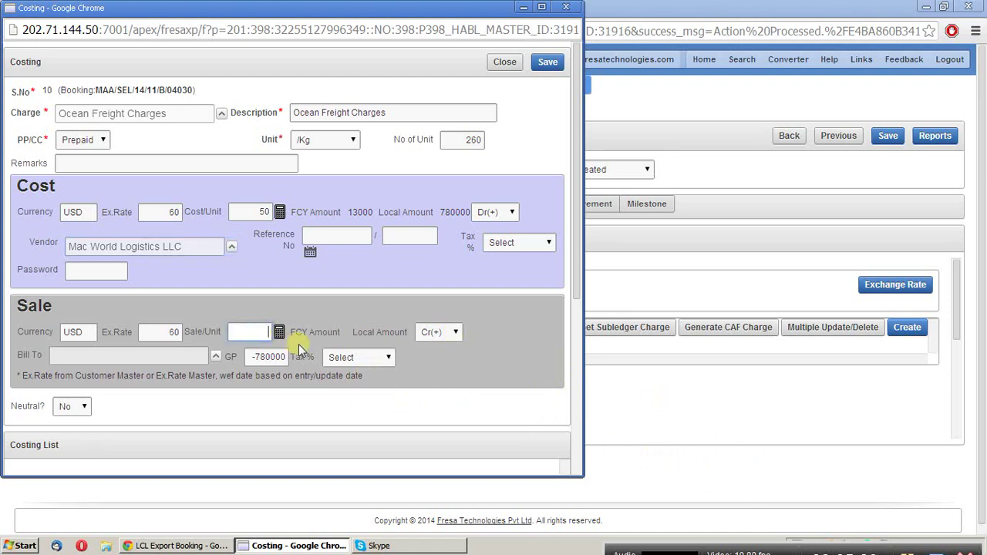
pyautogui.write('60')
pyautogui.press('Tab')
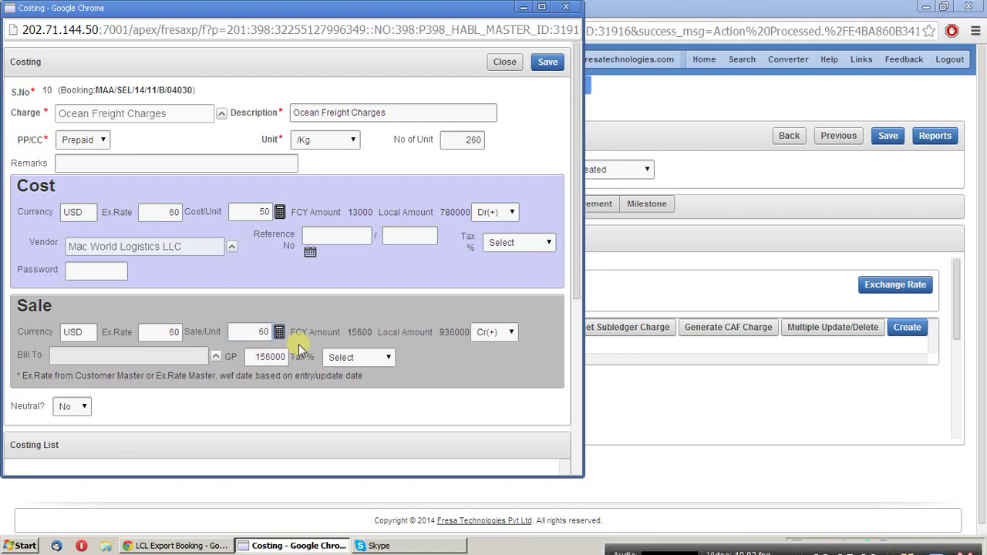
pyautogui.click(547, 63)
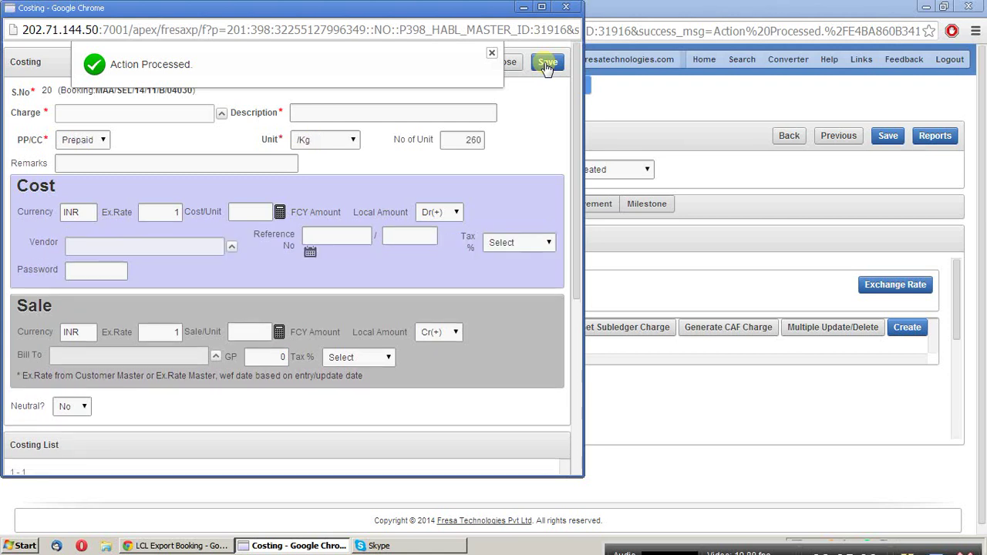
# Find Terminal Handling Charges in the charge list and select it for the second costing entry.
pyautogui.click(221, 116)
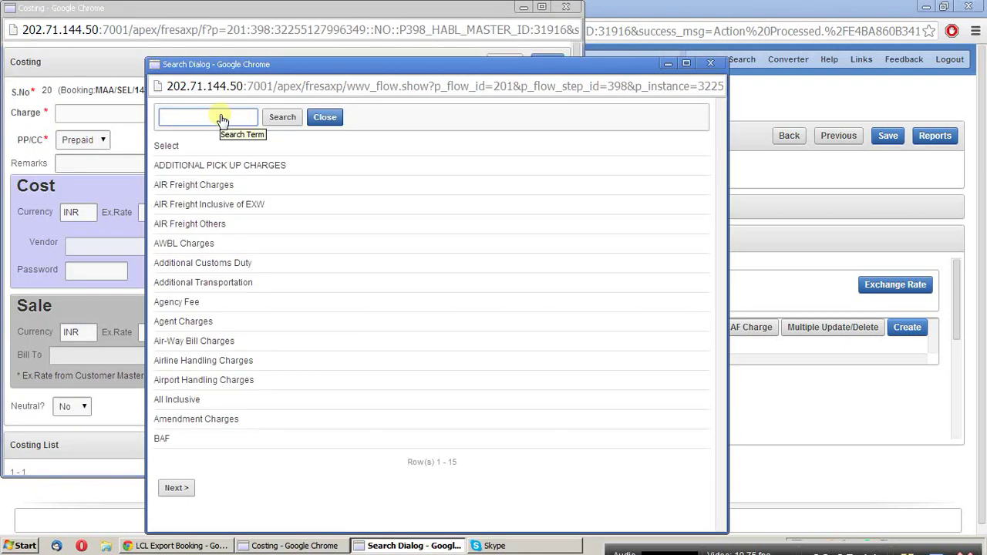
pyautogui.write('Termi')
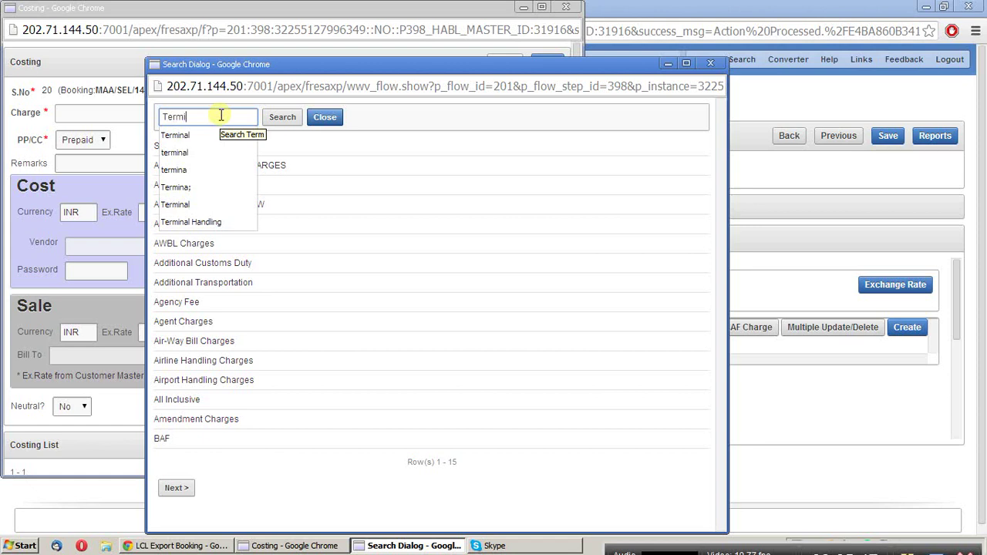
pyautogui.write('na;')
pyautogui.press('BackSpace')
pyautogui.write('l')
pyautogui.press('Return')
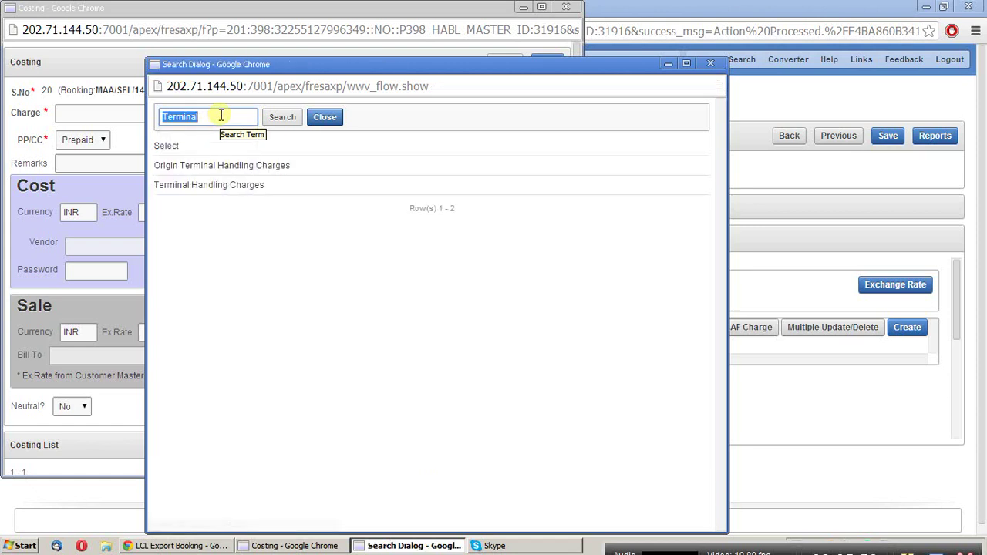
pyautogui.click(201, 191)
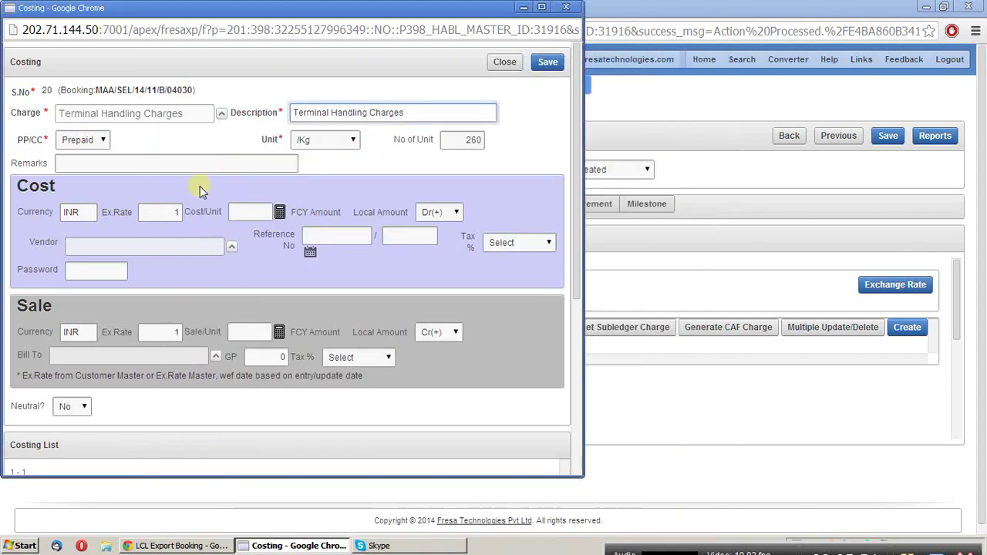
# Set the terminal handling charge's unit to /BL and its cost per unit to 3000.
pyautogui.click(346, 138)
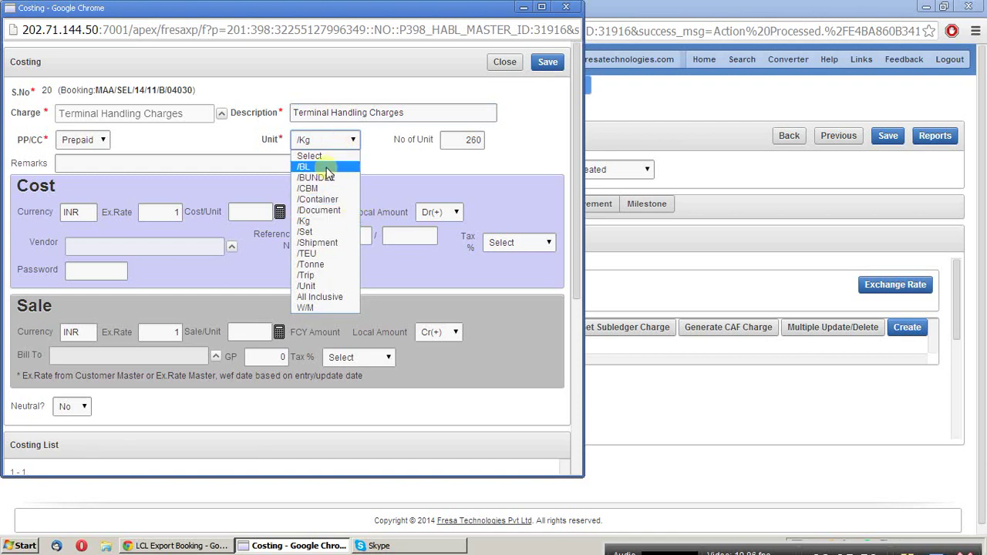
pyautogui.click(325, 168)
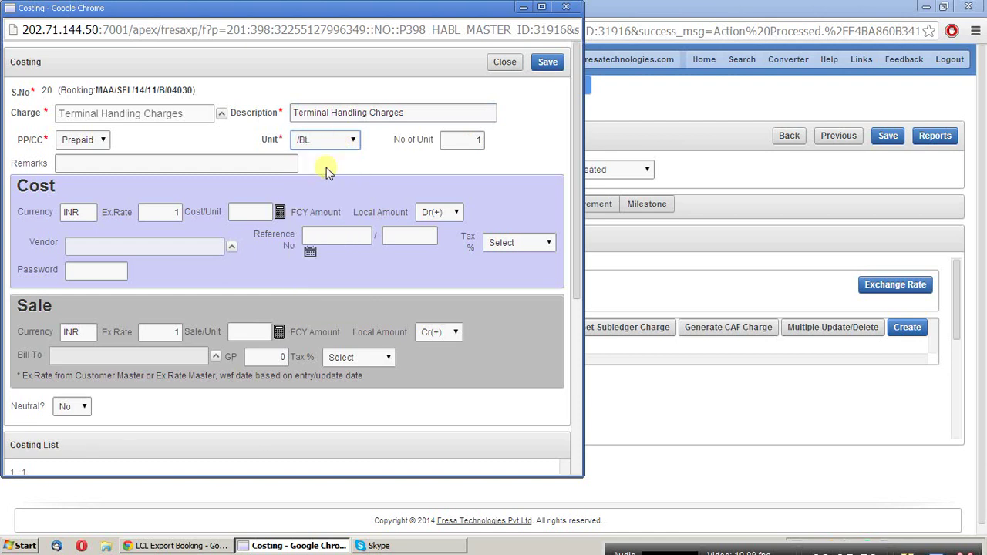
pyautogui.click(263, 214)
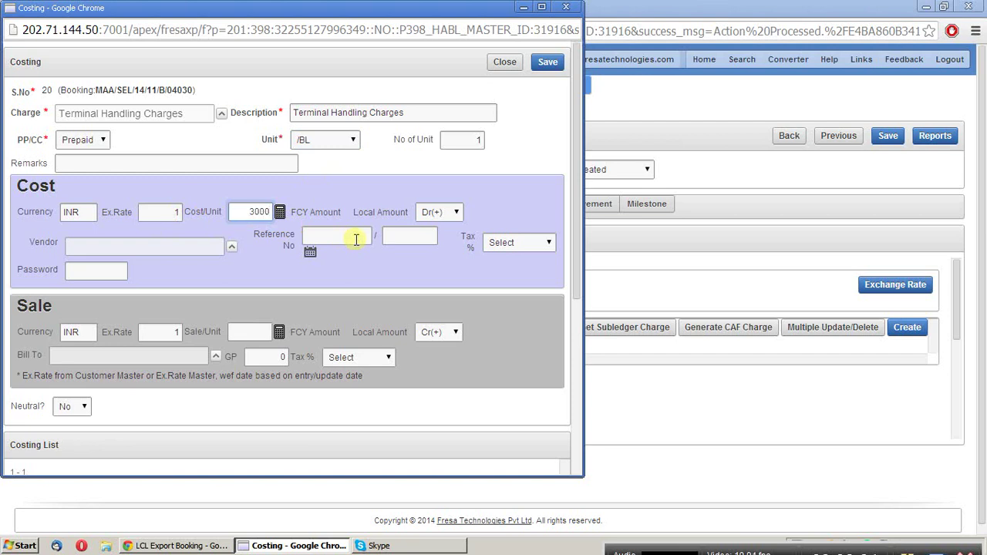
pyautogui.write('3000')
pyautogui.press('Tab')
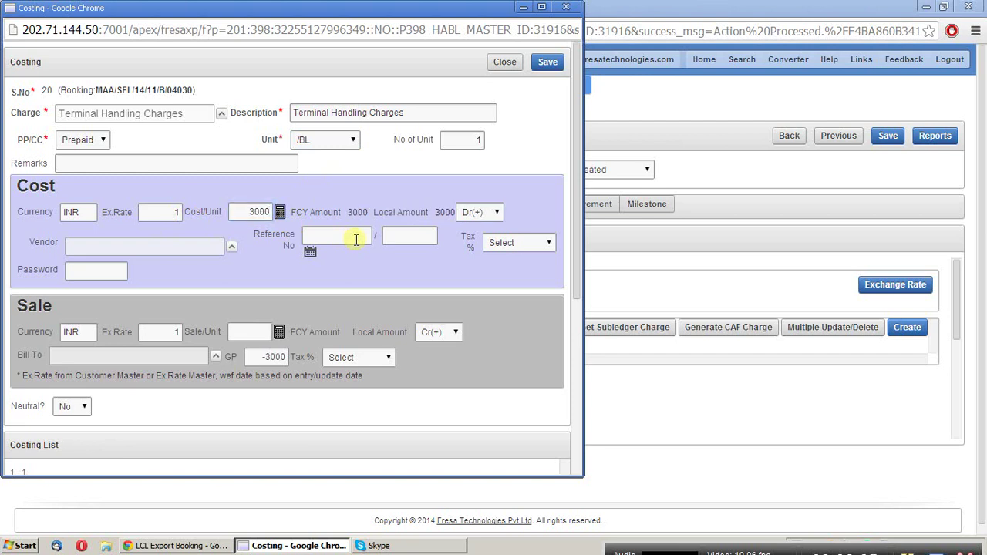
# Look up Mac World Logistics LLC and assign it as the vendor of the terminal handling charge.
pyautogui.click(231, 247)
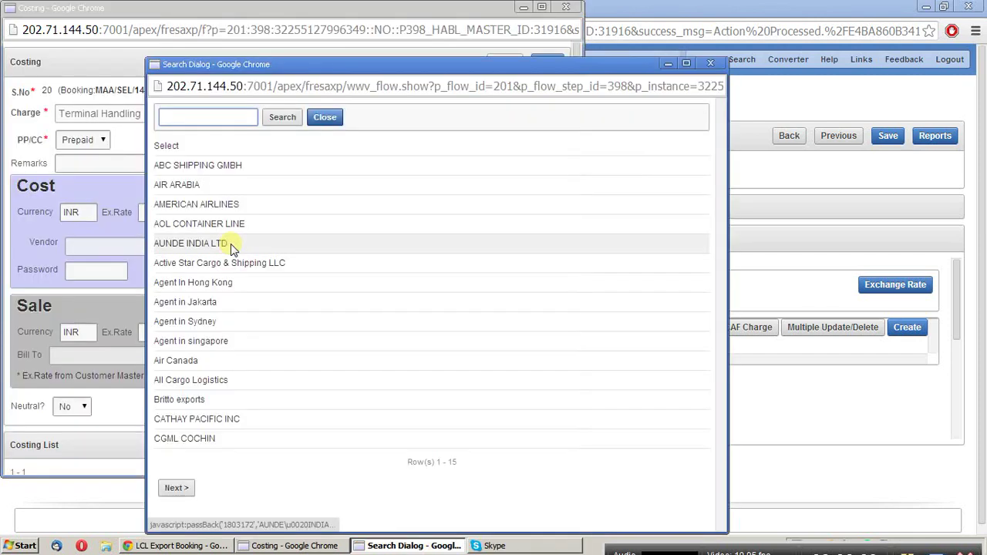
pyautogui.click(202, 117)
pyautogui.write('Ms')
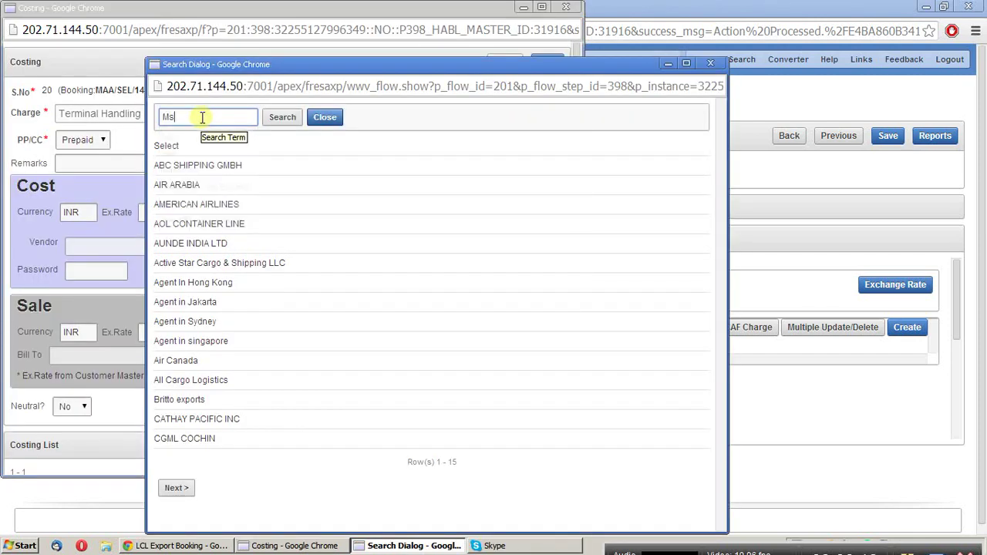
pyautogui.write('v')
pyautogui.press('BackSpace')
pyautogui.press('BackSpace')
pyautogui.press('BackSpace')
pyautogui.write('ac')
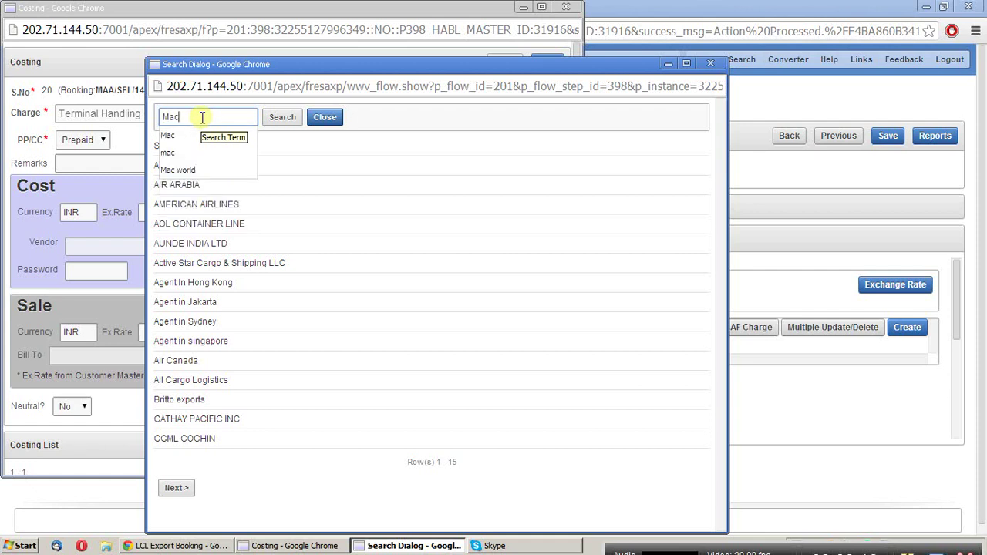
pyautogui.press('Return')
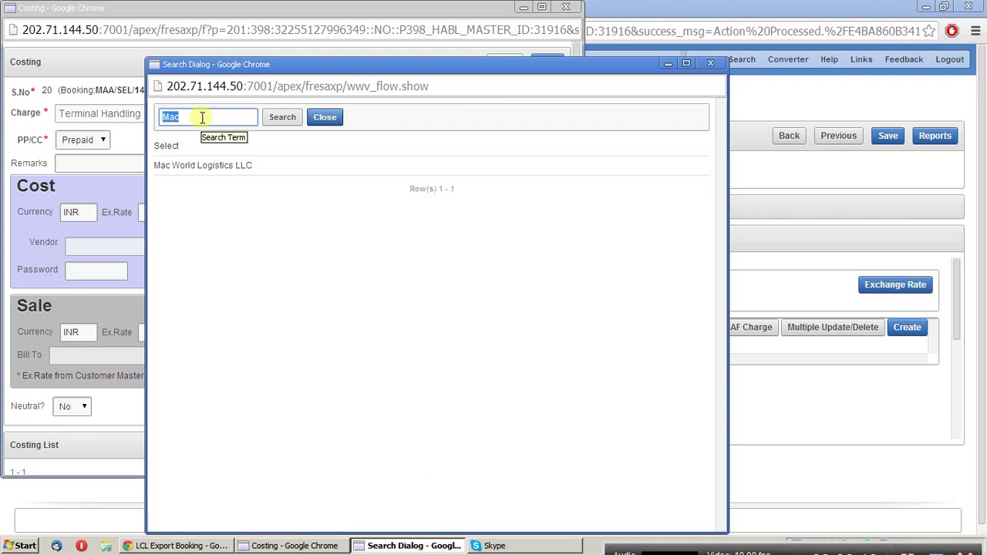
pyautogui.click(195, 165)
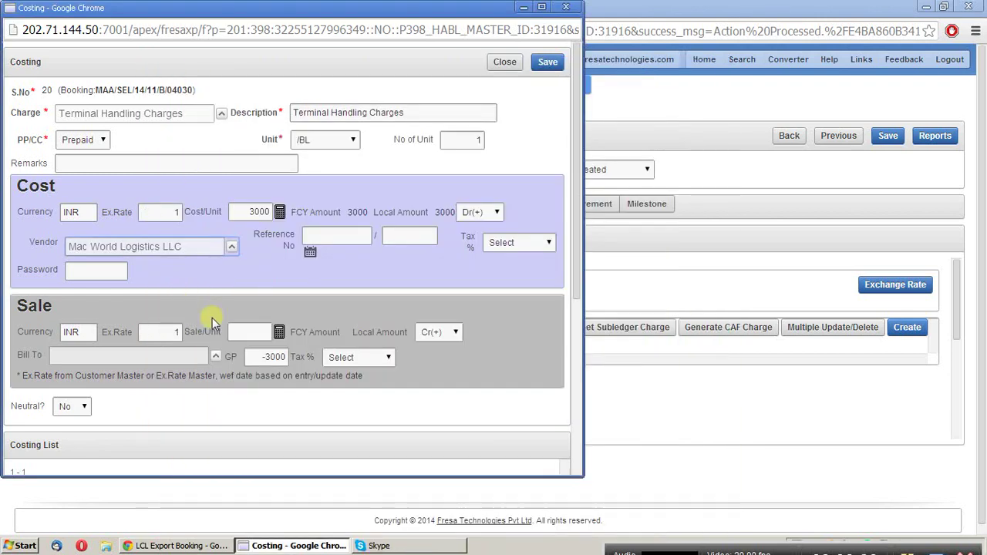
# Set the terminal handling sale per unit to 3000 and save the charge.
pyautogui.click(263, 331)
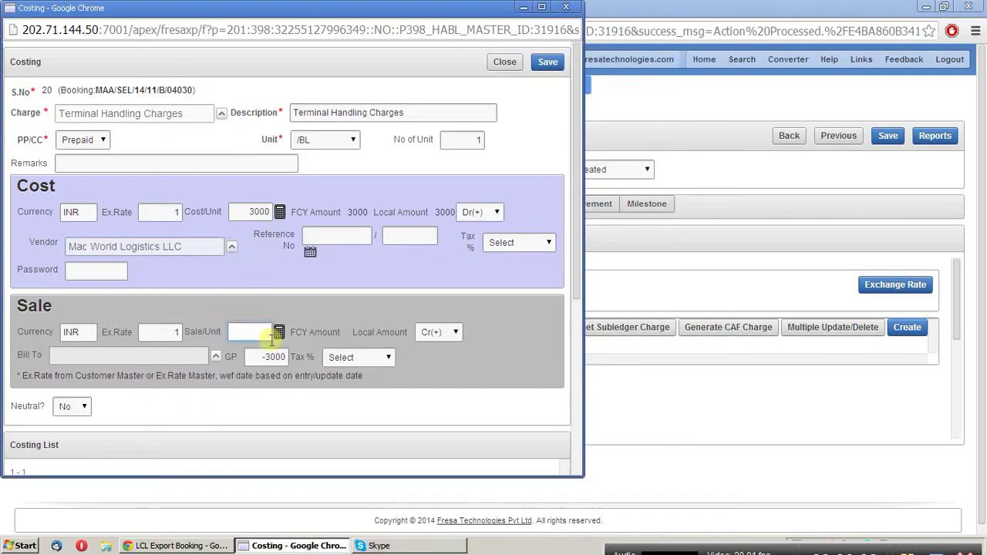
pyautogui.write('3000')
pyautogui.press('Tab')
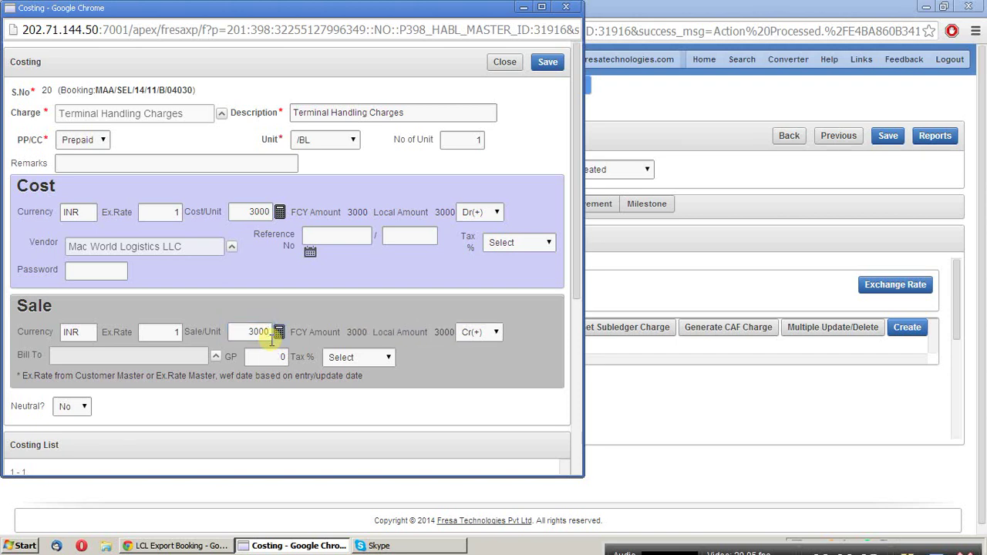
pyautogui.click(549, 62)
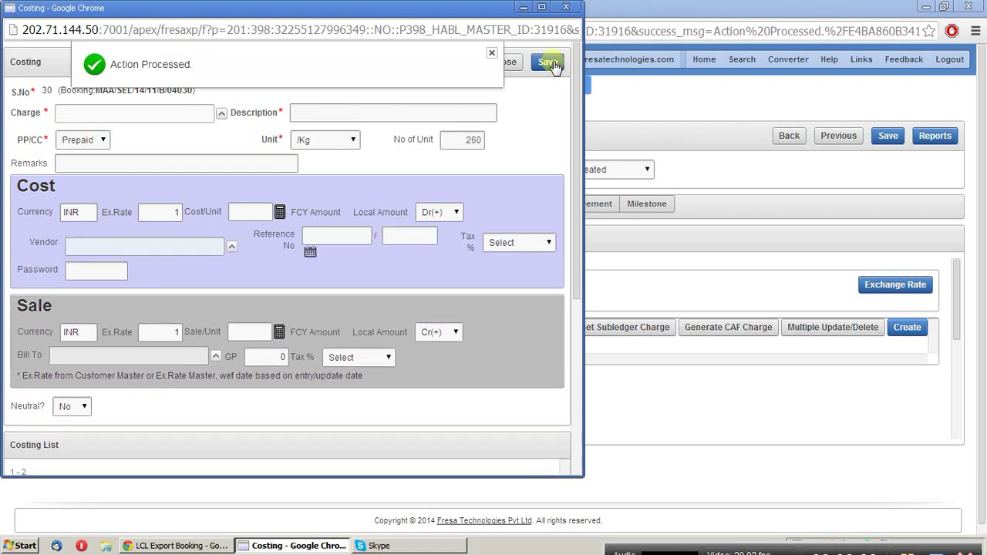
# Search the charge list for "Doc" and select Documentation Charges for the third costing entry.
pyautogui.click(221, 115)
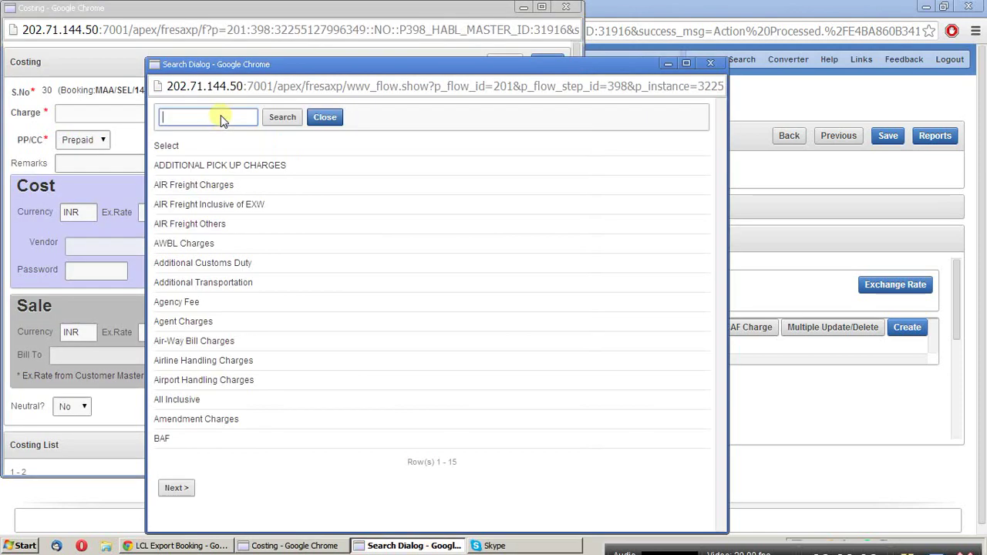
pyautogui.write('Doc')
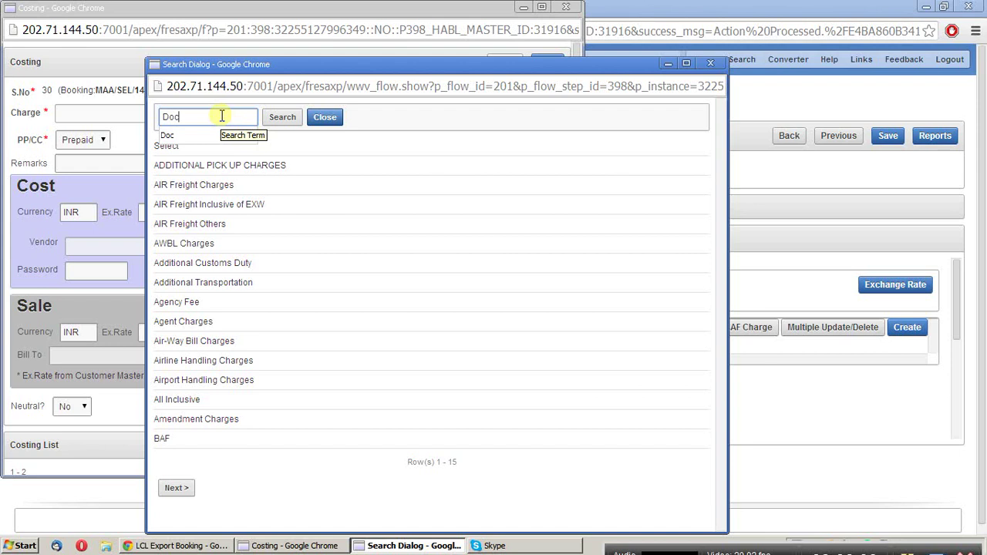
pyautogui.press('Return')
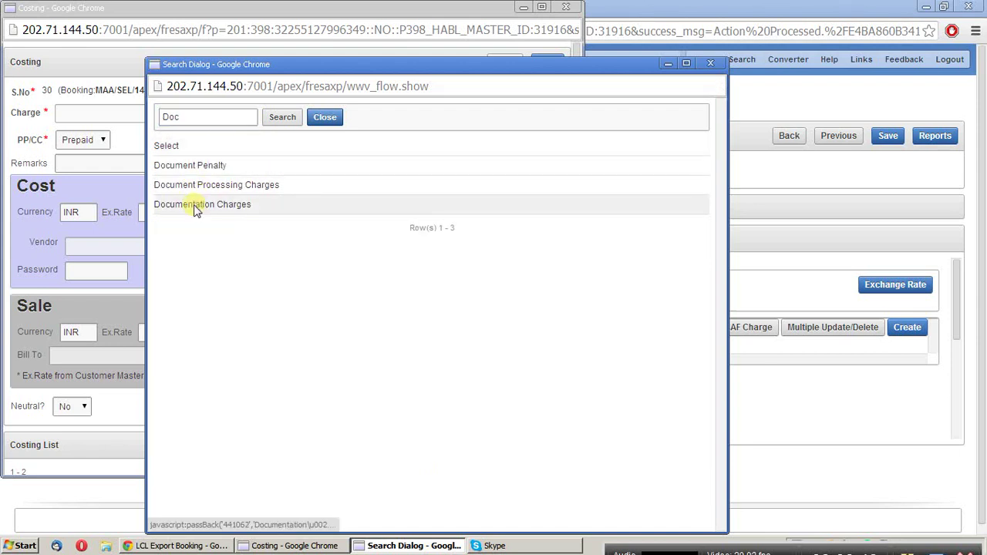
pyautogui.click(194, 203)
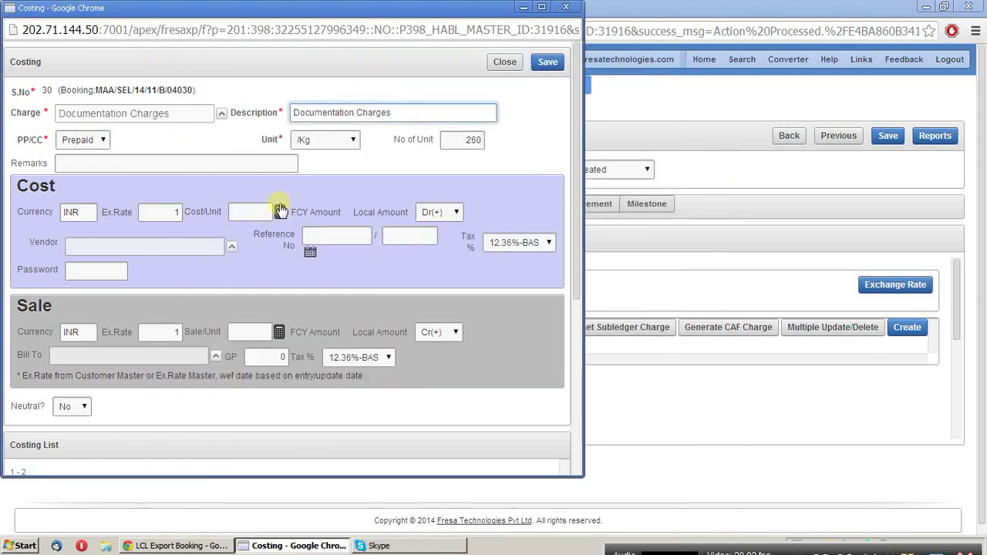
# Set the documentation charge's unit to /BL and its cost per unit to 3000.
pyautogui.click(353, 139)
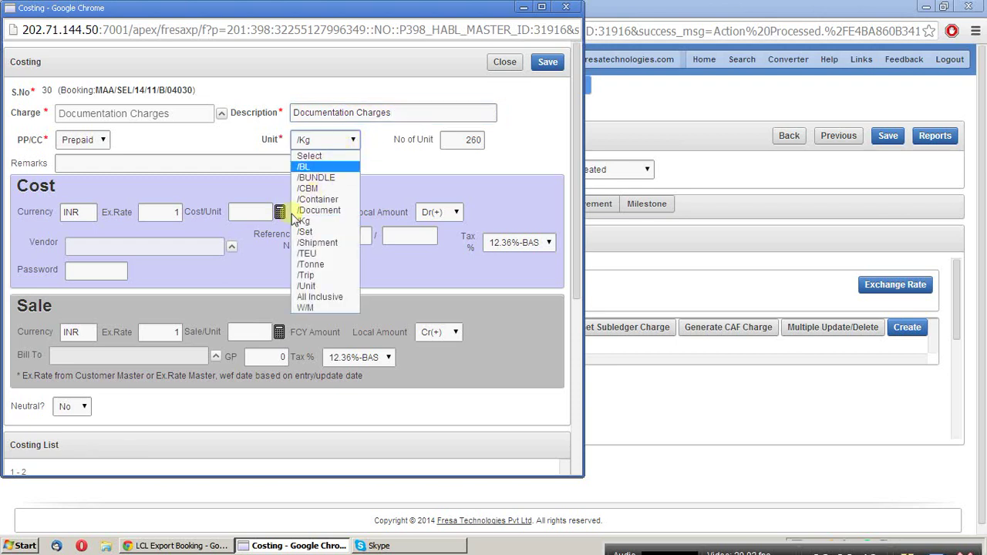
pyautogui.press('Return')
pyautogui.click(262, 211)
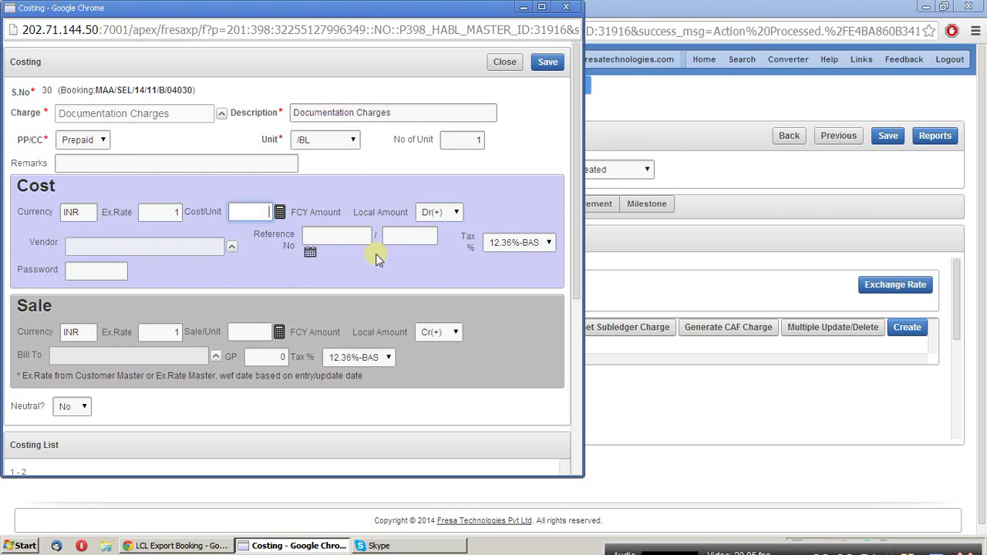
pyautogui.write('3000')
pyautogui.press('Tab')
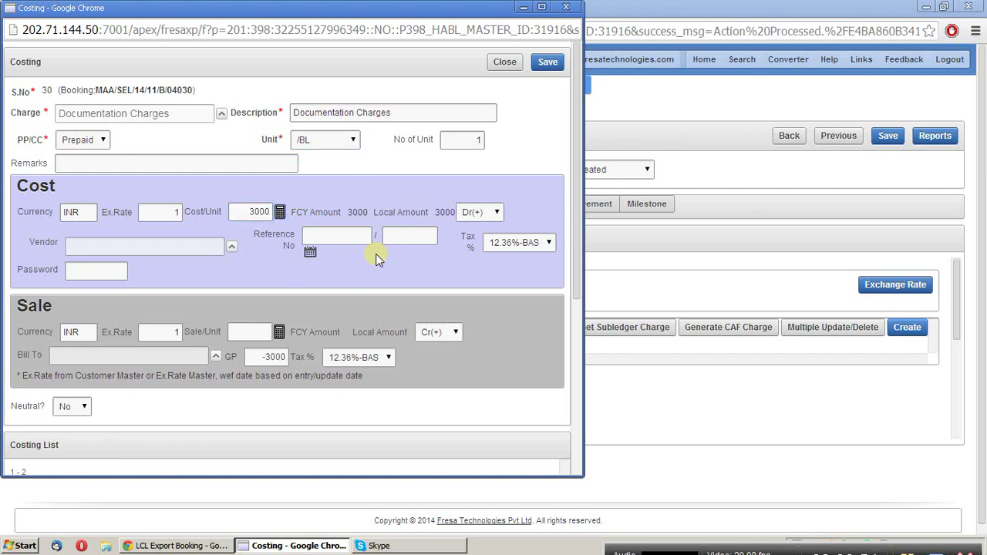
# Look up "Mac" in the vendor list and assign Mac World Logistics LLC as the documentation charge's vendor.
pyautogui.click(231, 249)
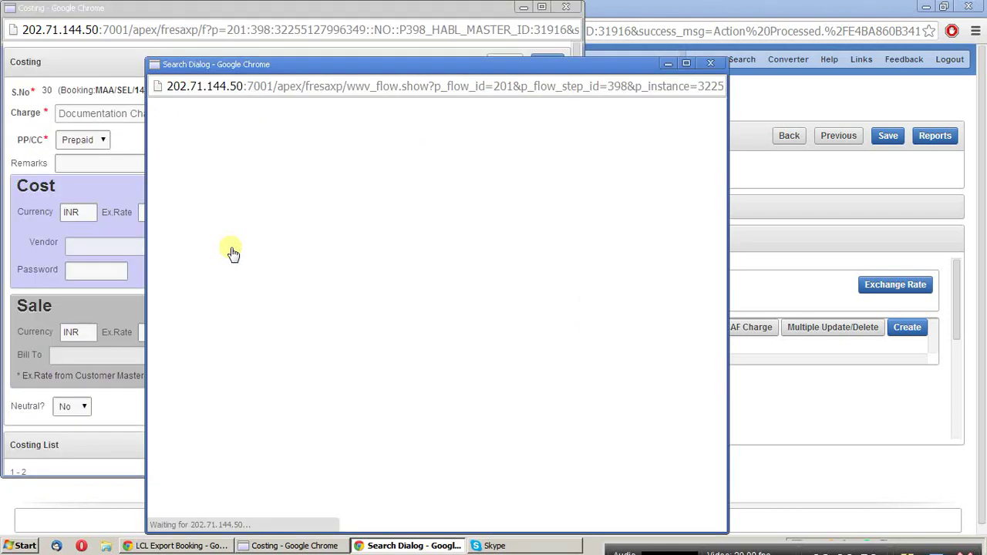
pyautogui.click(192, 116)
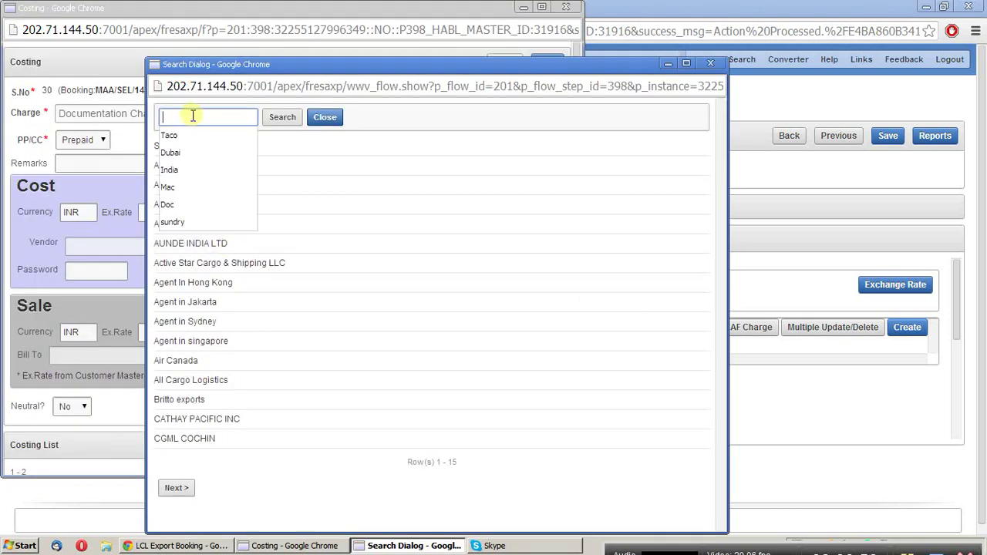
pyautogui.write('Mac')
pyautogui.press('Return')
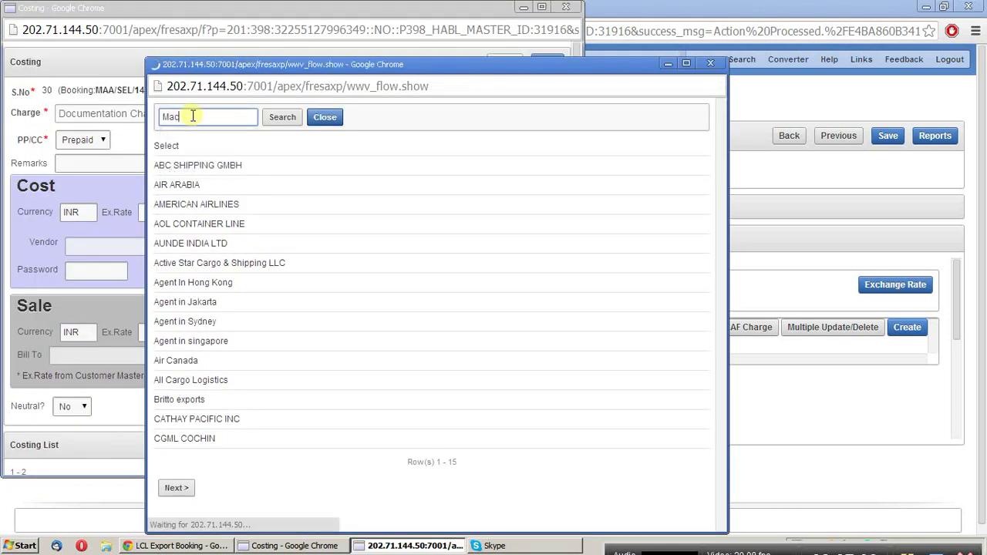
pyautogui.click(187, 166)
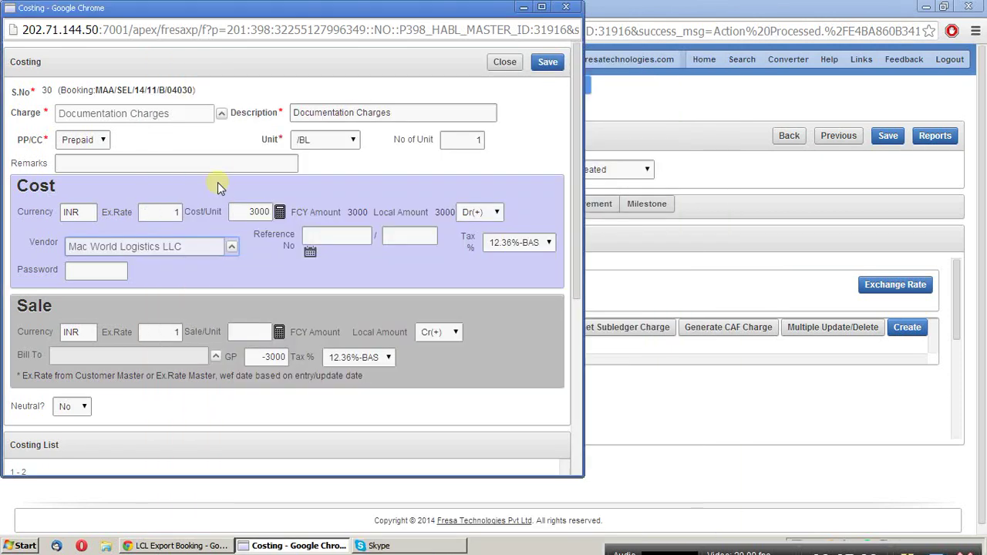
# Set the documentation charge's sale per unit to 3500, save the charge and close the costing entry window.
pyautogui.click(266, 332)
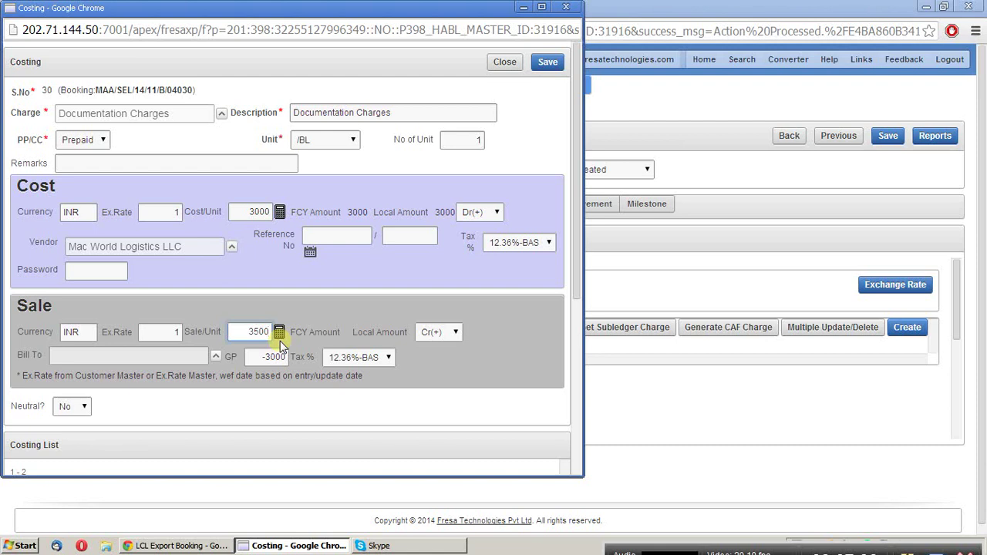
pyautogui.click(280, 345)
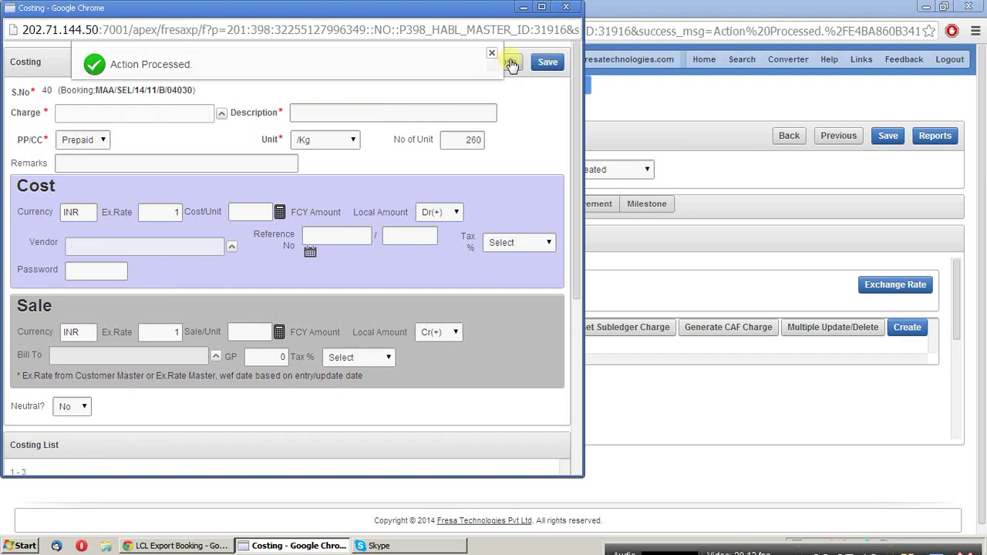
pyautogui.click(512, 64)
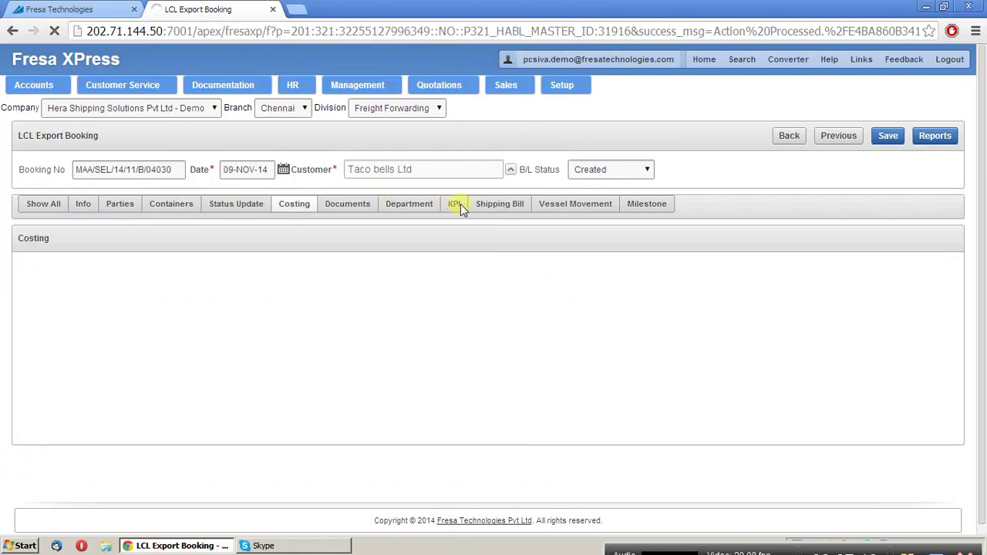
# Create a KPI entry for the booking with BL issued as its activity.
pyautogui.click(457, 204)
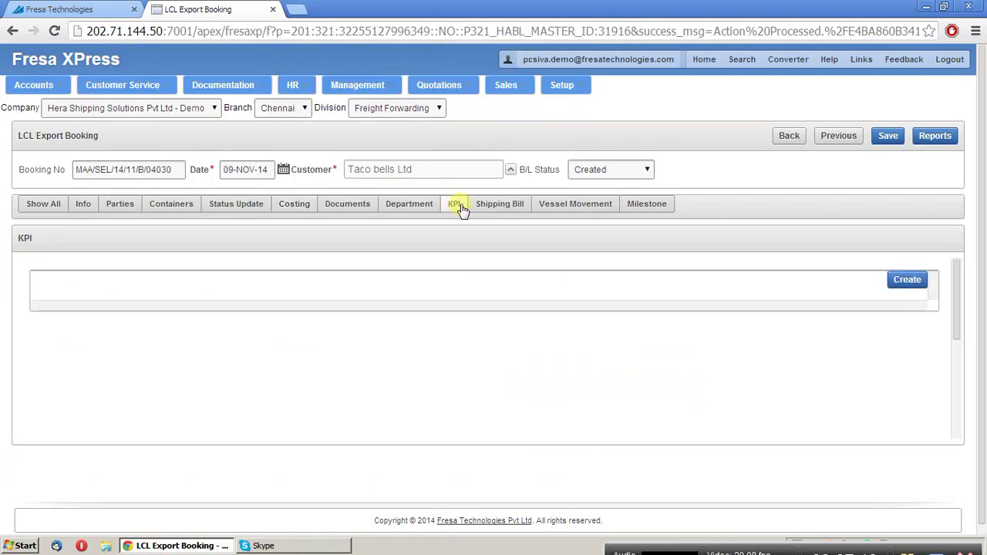
pyautogui.click(907, 281)
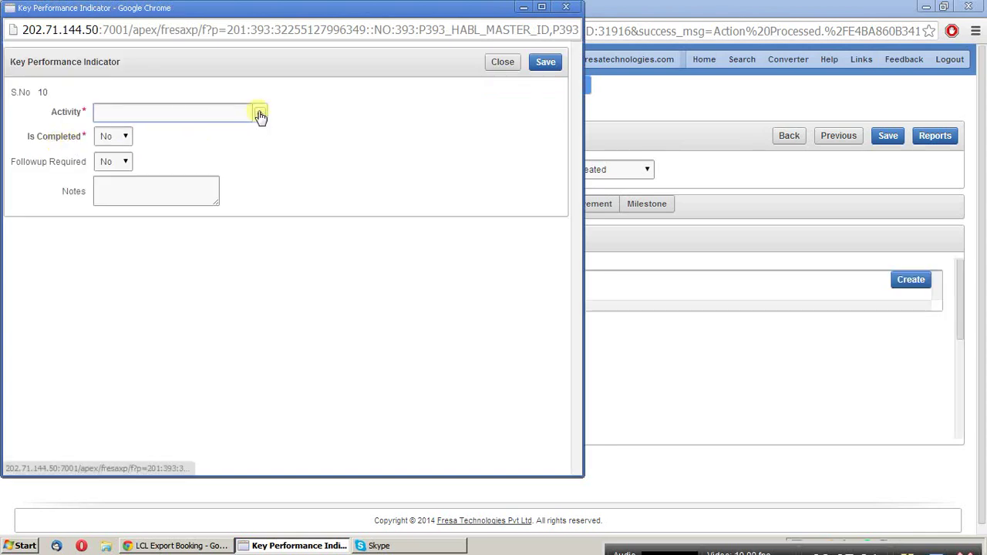
pyautogui.click(260, 115)
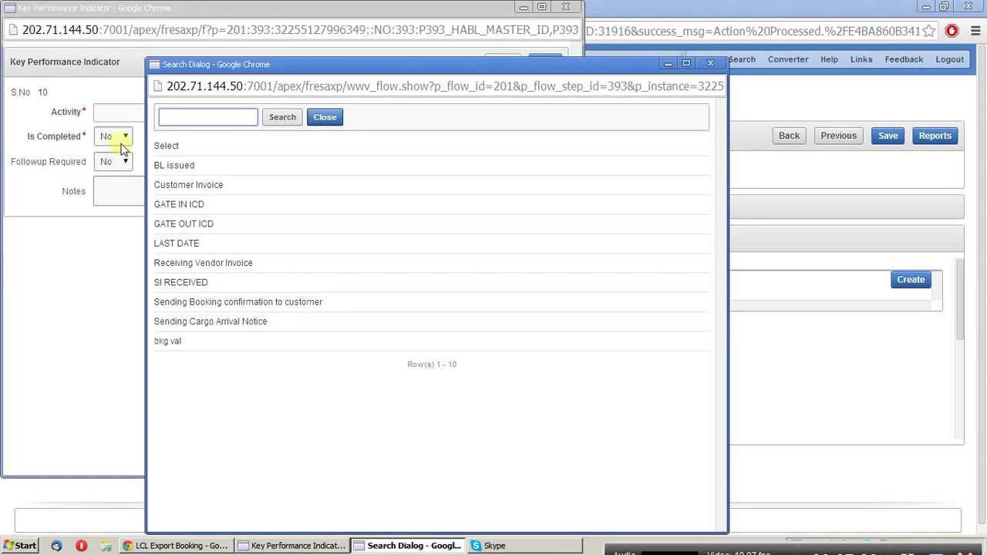
pyautogui.click(162, 165)
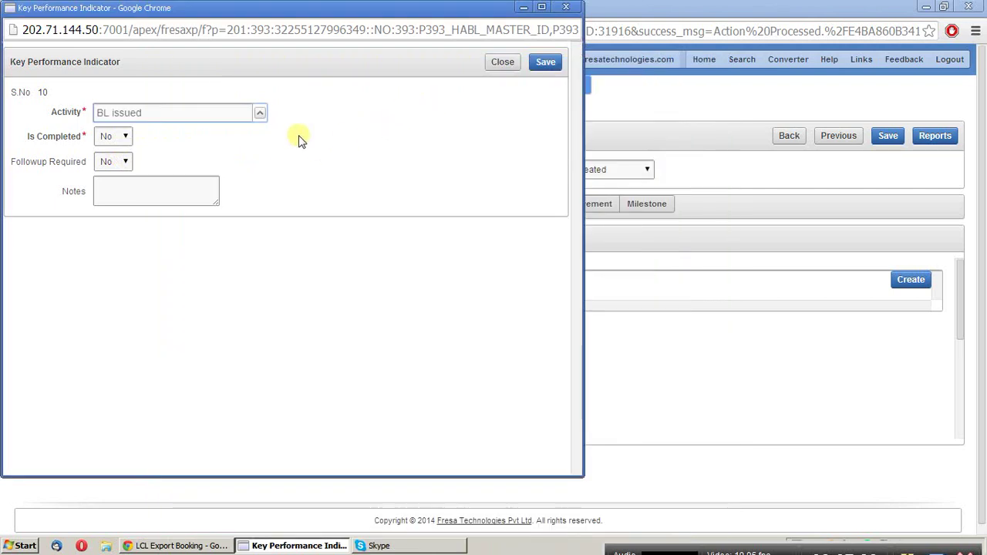
# Mark the BL issued KPI as completed on 09-NOV-14, then save and close the entry.
pyautogui.click(124, 137)
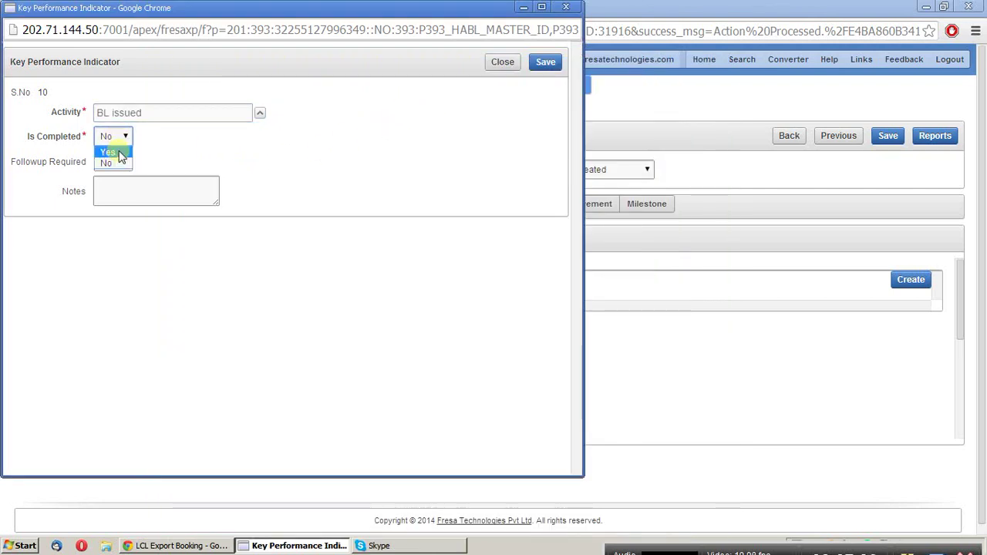
pyautogui.click(120, 153)
pyautogui.click(388, 137)
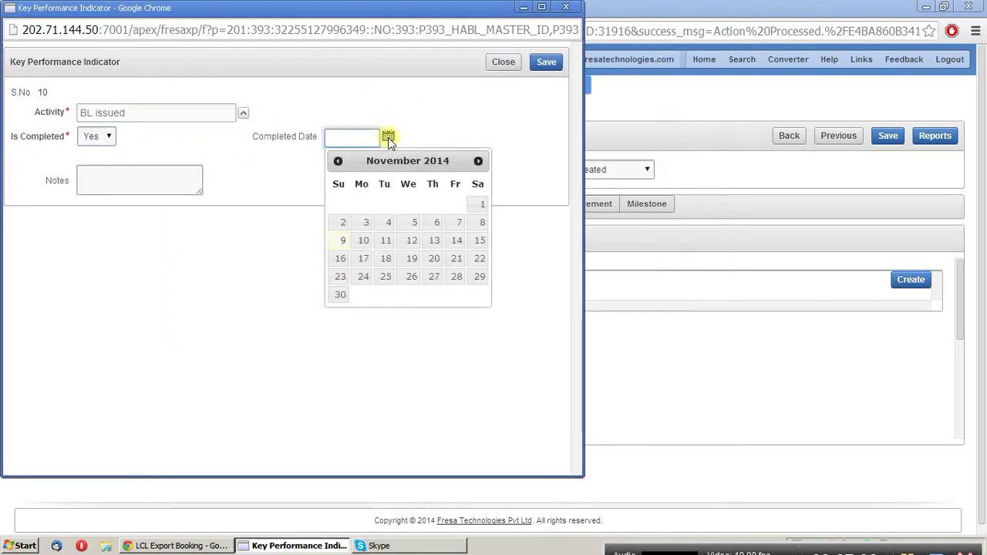
pyautogui.click(342, 240)
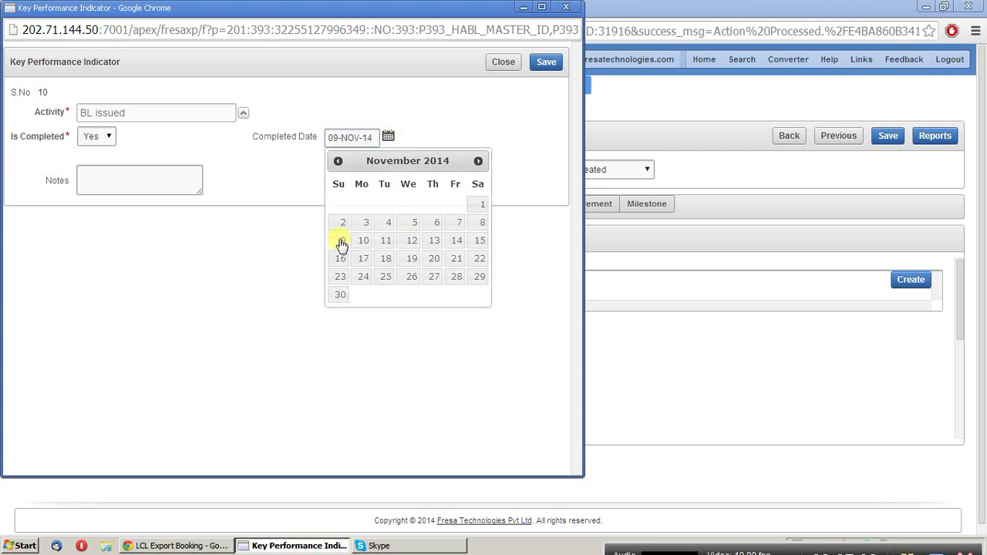
pyautogui.click(546, 64)
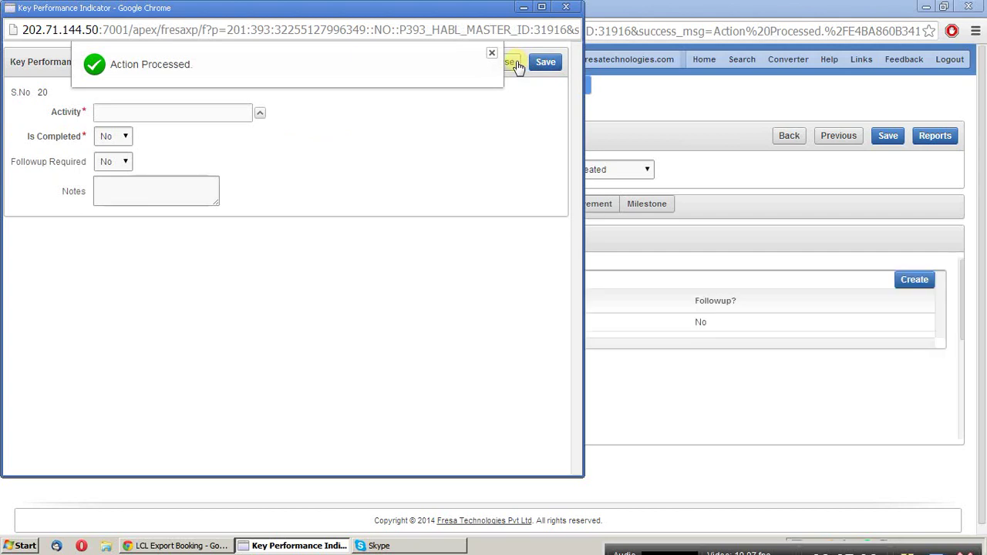
pyautogui.click(519, 62)
# Create and save a shipping bill entry with number 43243 and shipping bill date 09-Nov-14.
pyautogui.click(506, 206)
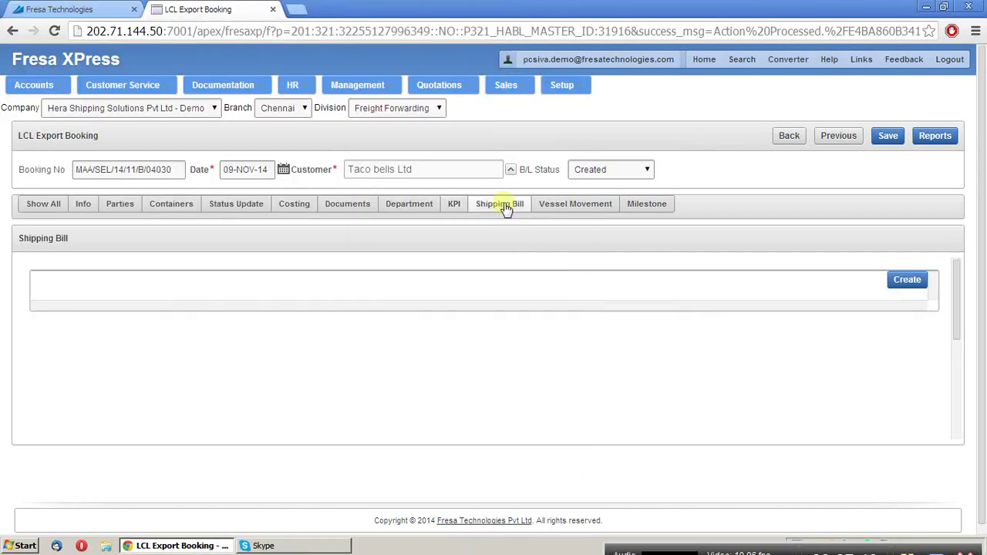
pyautogui.click(923, 284)
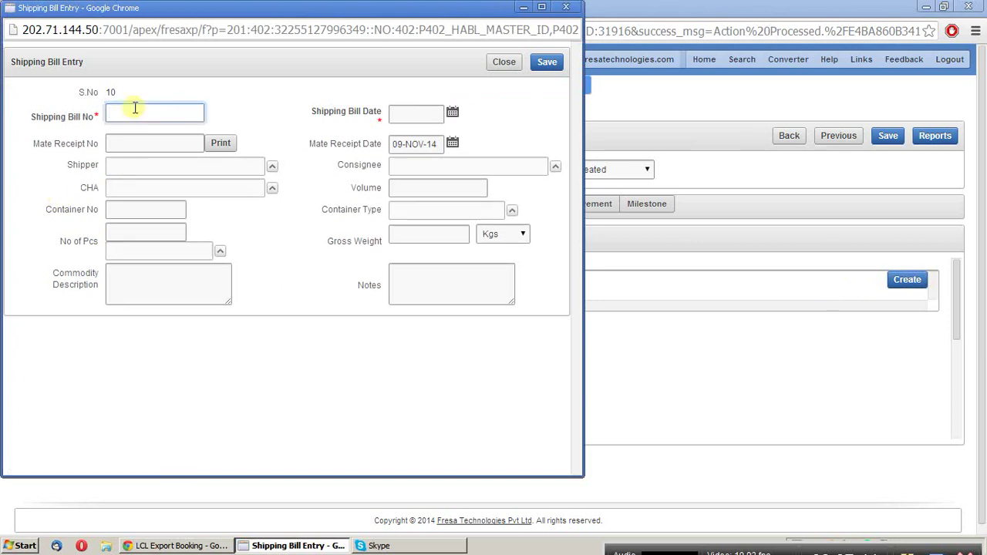
pyautogui.write('43243')
pyautogui.click(452, 114)
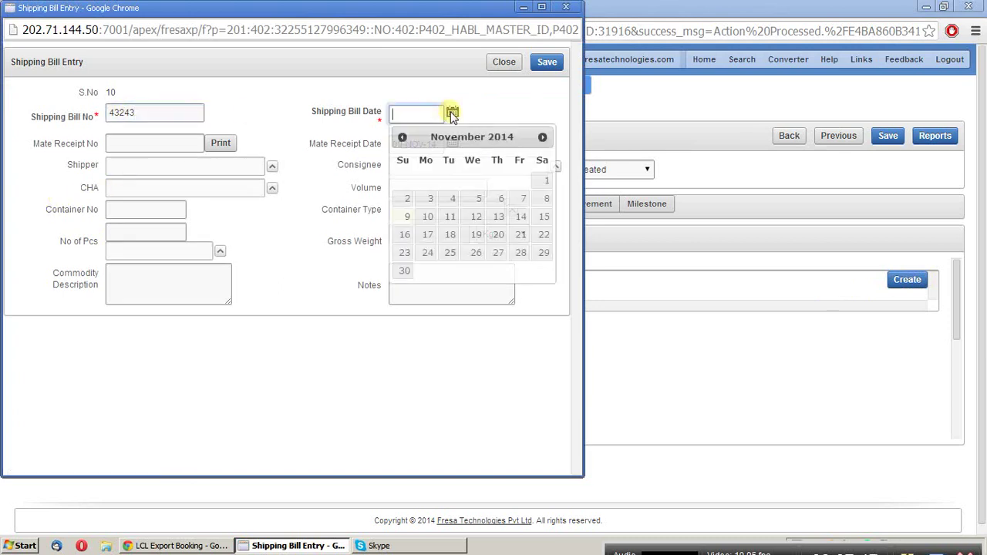
pyautogui.click(407, 218)
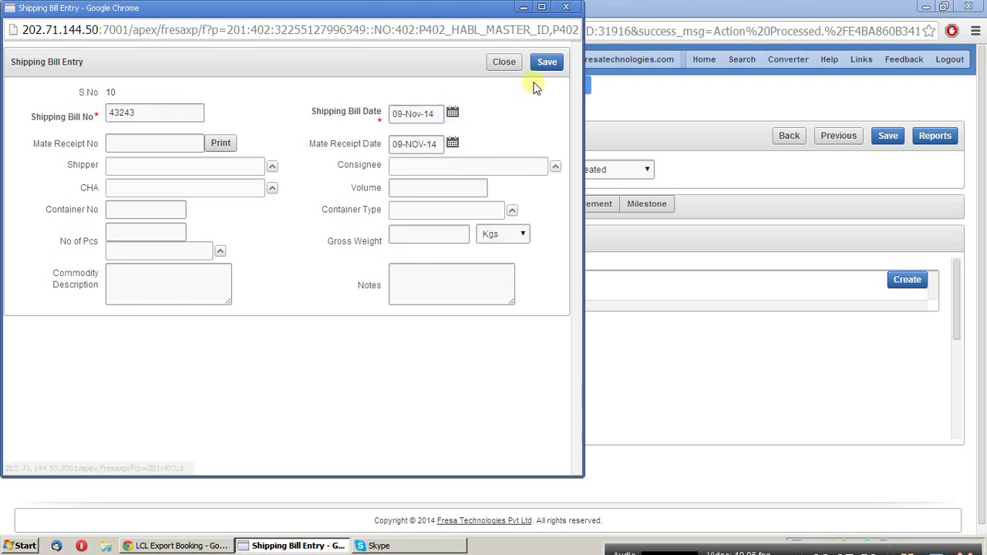
pyautogui.click(547, 63)
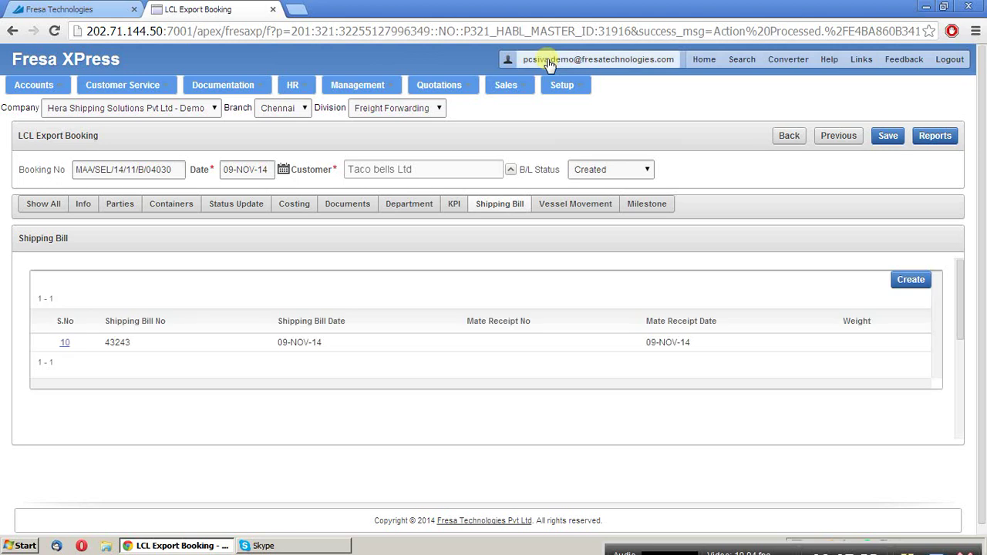
# Open the booking's Booking Confirmation report, dismiss printing, review it full screen and close it.
pyautogui.click(934, 137)
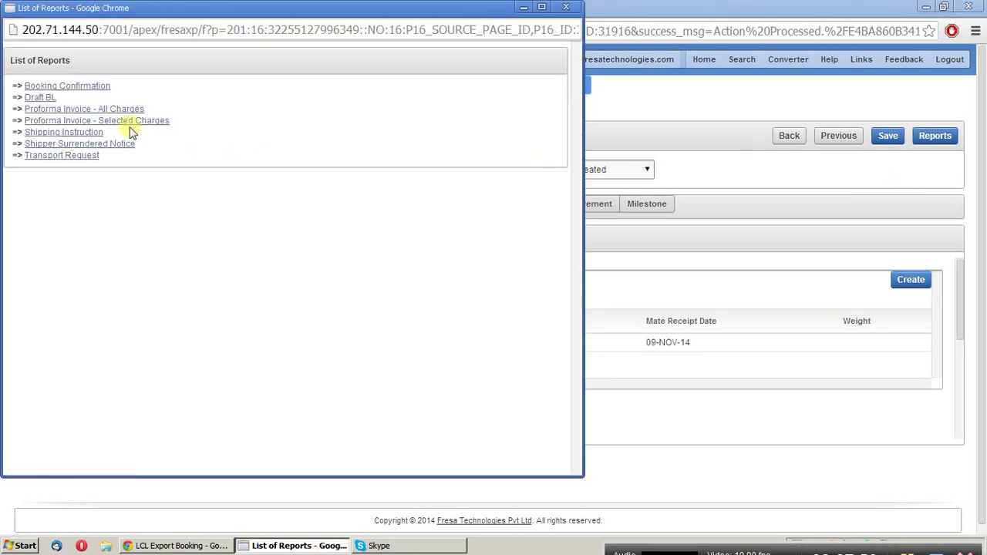
pyautogui.click(67, 86)
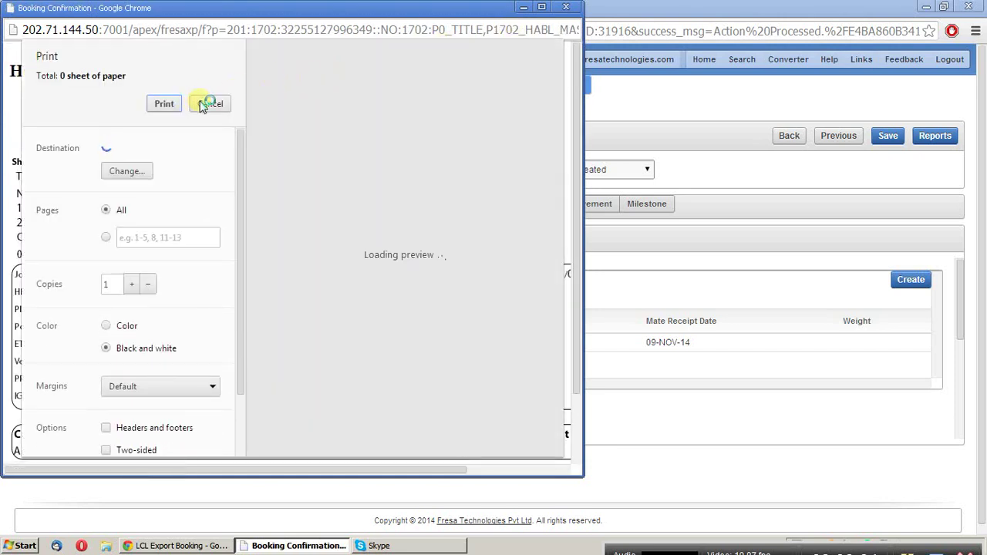
pyautogui.click(209, 103)
pyautogui.click(542, 9)
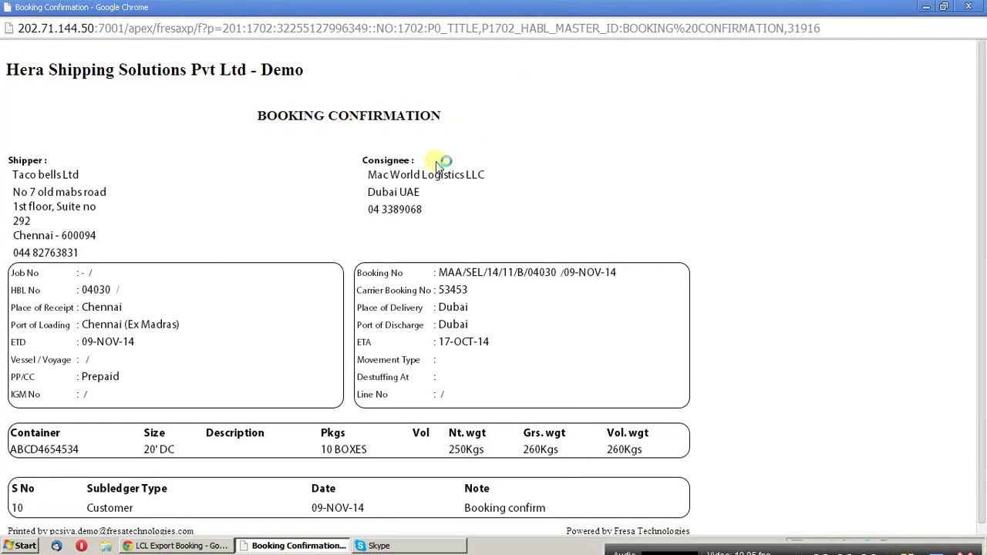
pyautogui.scroll(1, 426, 187)
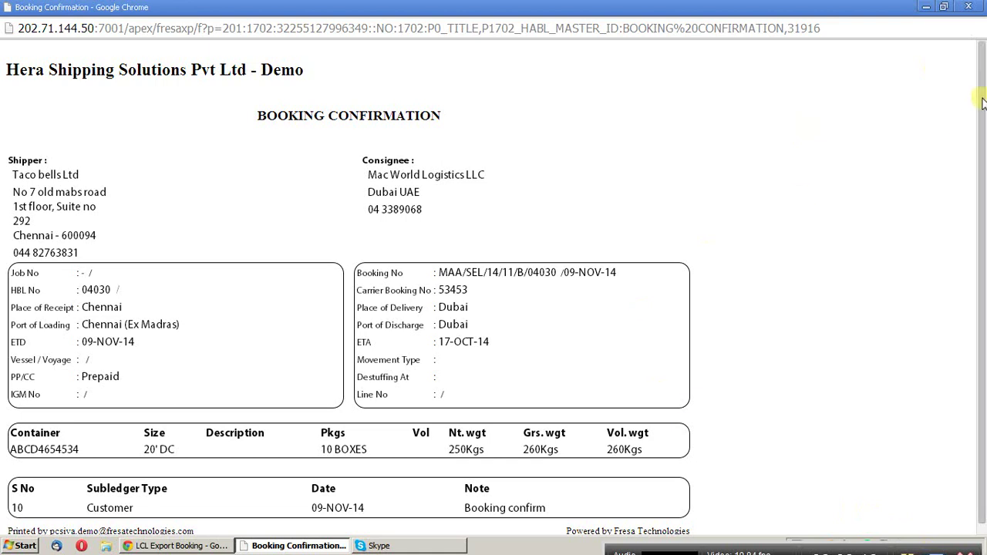
pyautogui.click(971, 10)
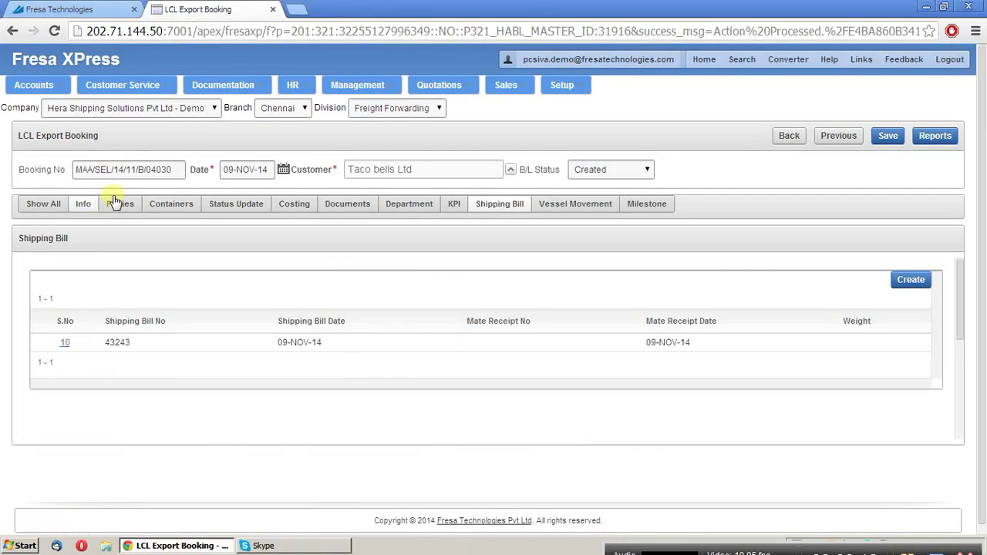
# Open the booking's Draft BL report and examine the bill of lading full screen.
pyautogui.click(925, 137)
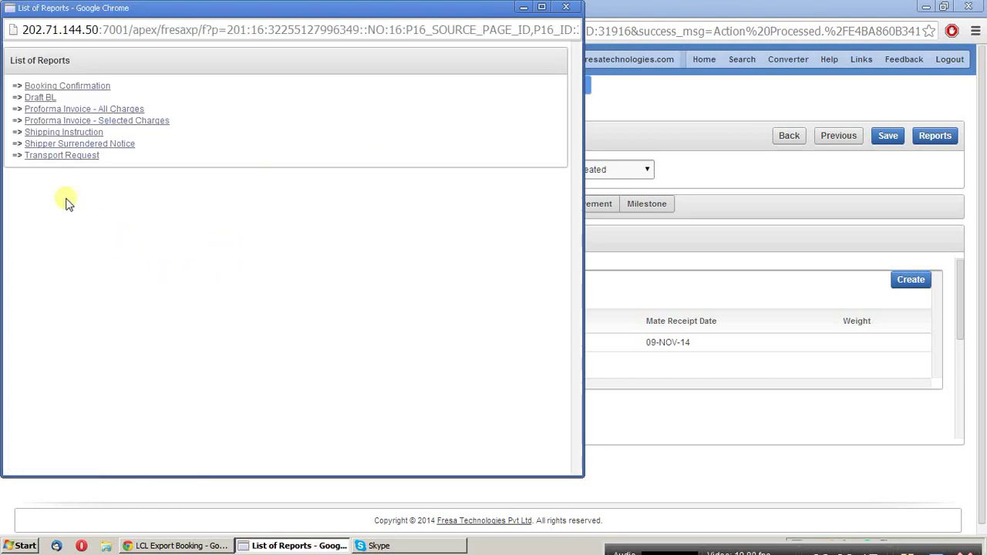
pyautogui.click(41, 98)
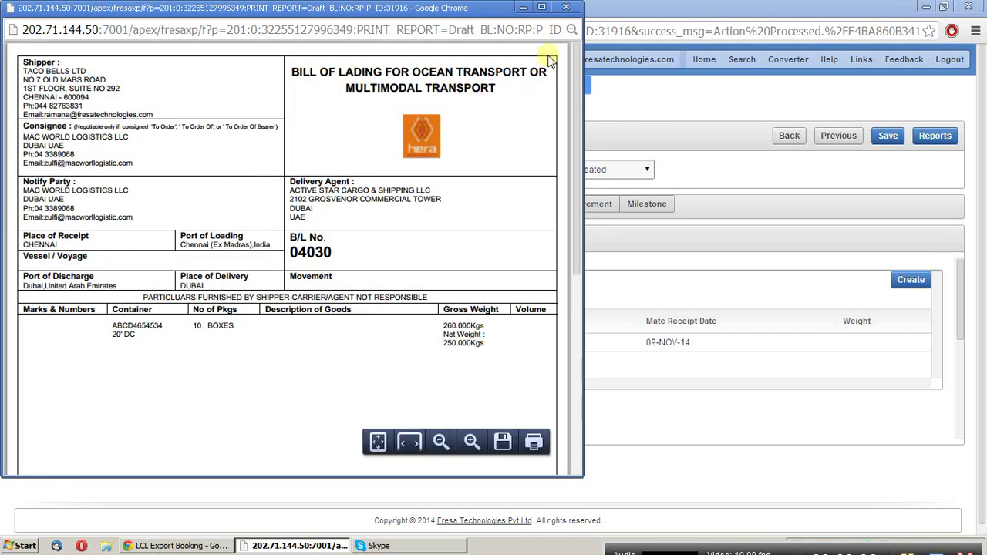
pyautogui.click(544, 8)
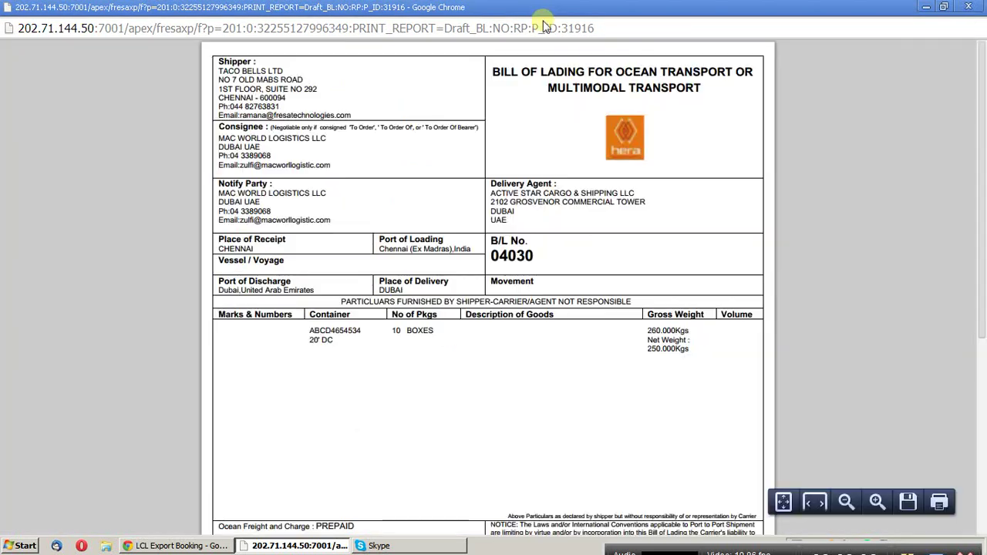
pyautogui.scroll(-3, 494, 204)
pyautogui.scroll(3, 494, 205)
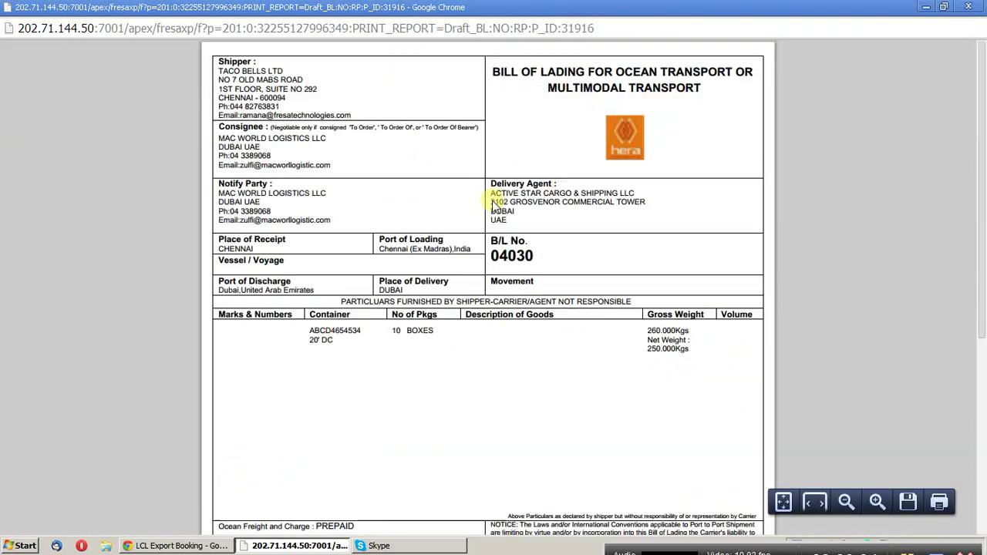